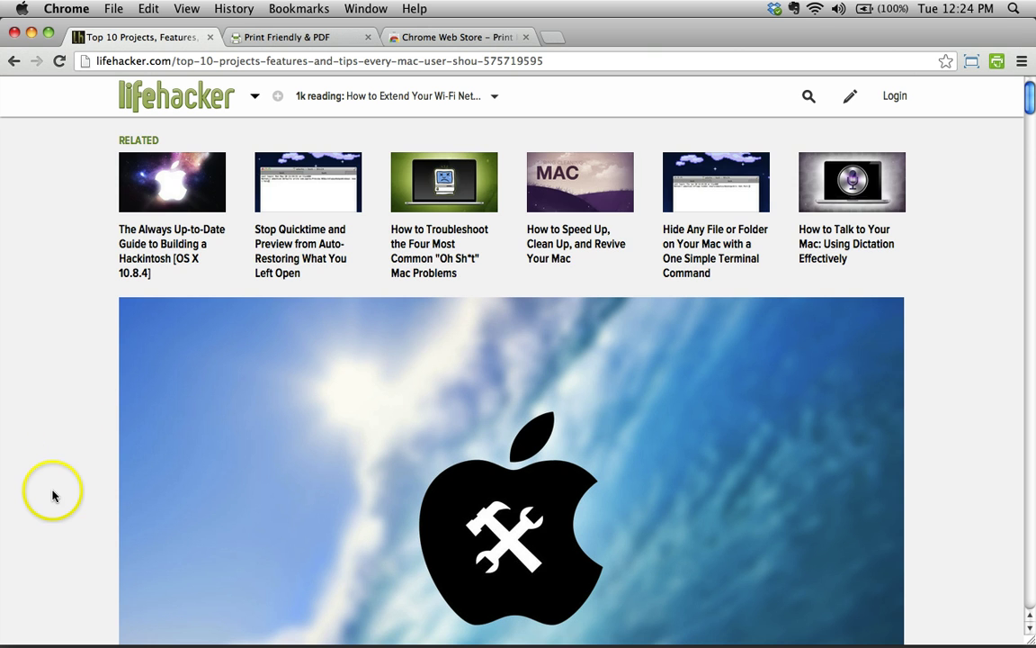
# Step: Open Chrome's Save as PDF print preview of the Lifehacker article and scroll through it
pyautogui.scroll(-5, 53, 495)
pyautogui.scroll(-2, 54, 496)
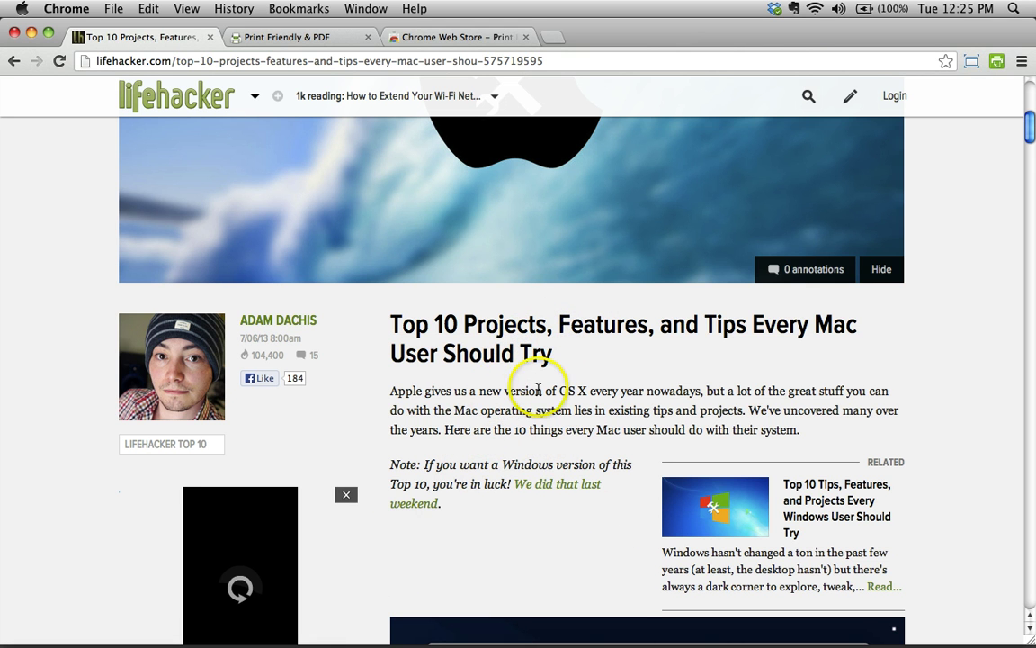
pyautogui.scroll(-5, 1000, 440)
pyautogui.scroll(8, 1008, 452)
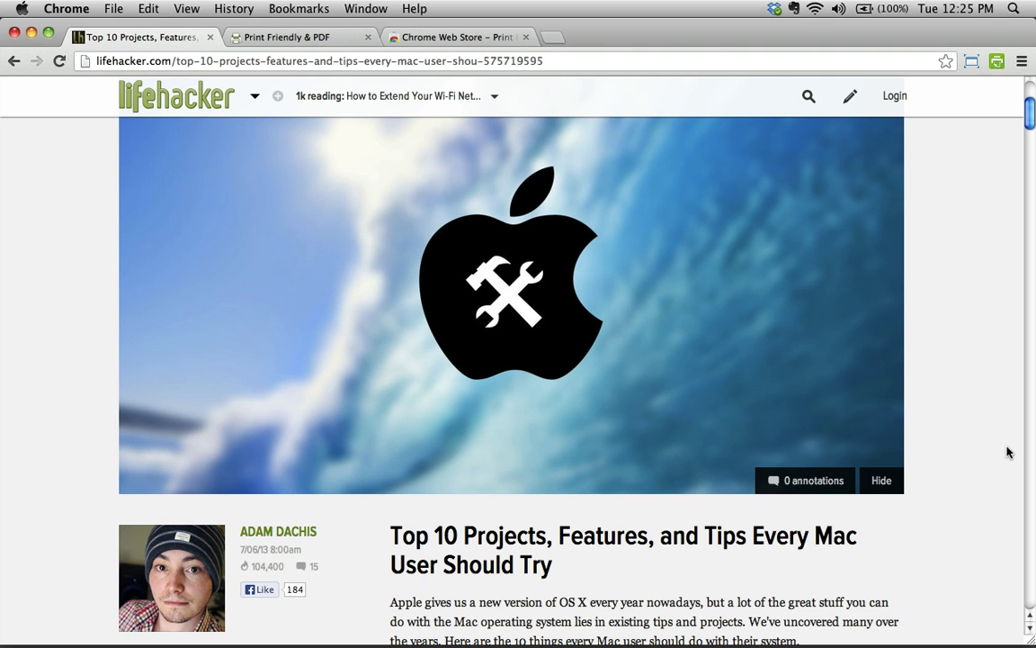
pyautogui.press('super+p')
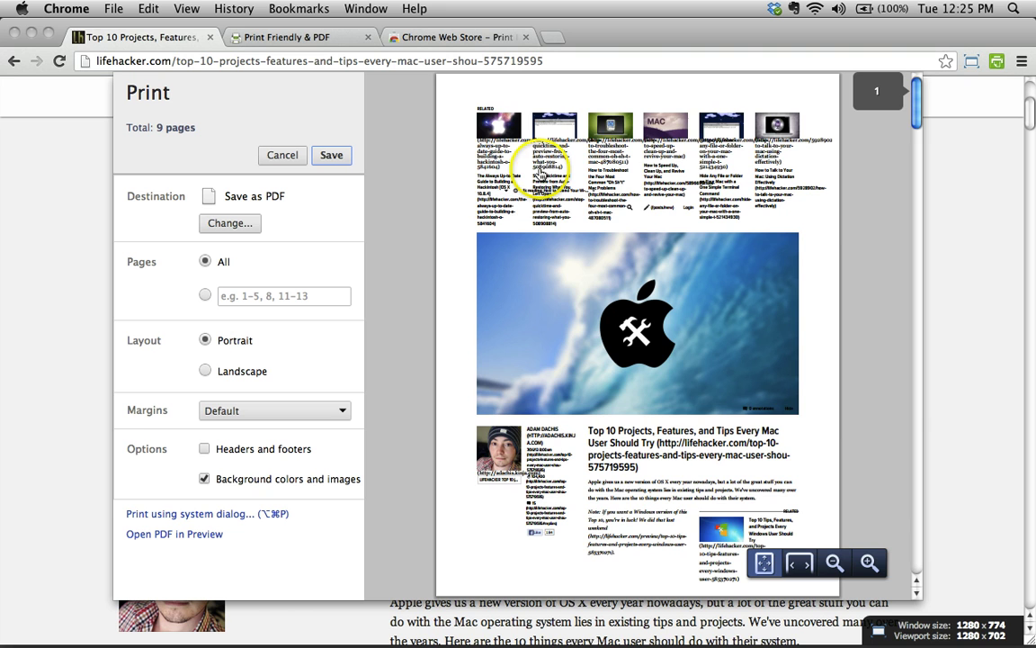
pyautogui.scroll(-10, 657, 169)
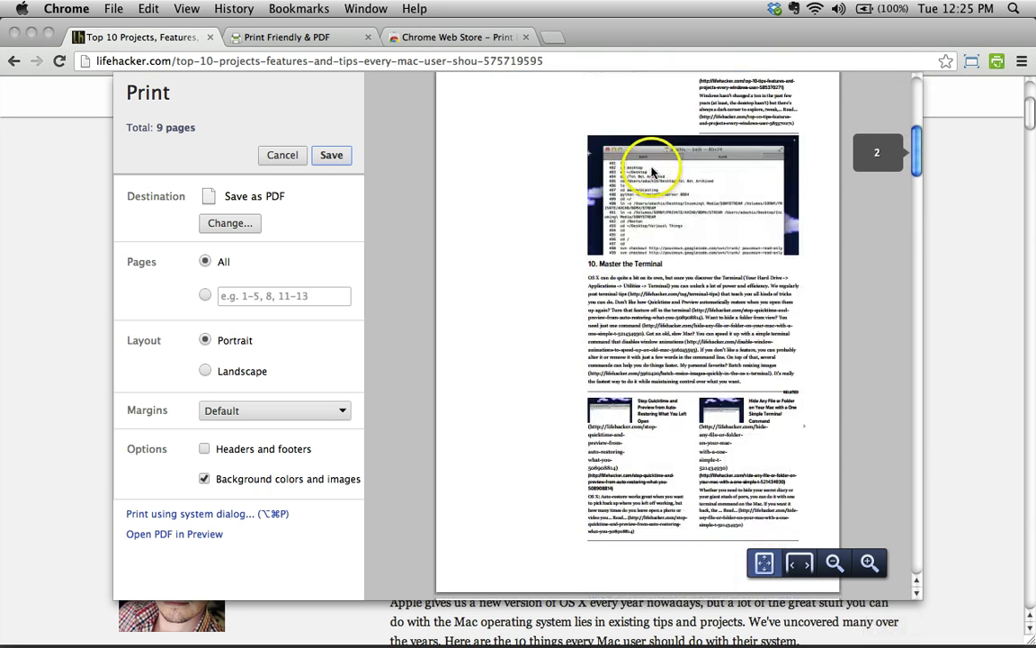
pyautogui.scroll(-4, 648, 166)
pyautogui.scroll(-4, 654, 174)
pyautogui.scroll(-4, 654, 204)
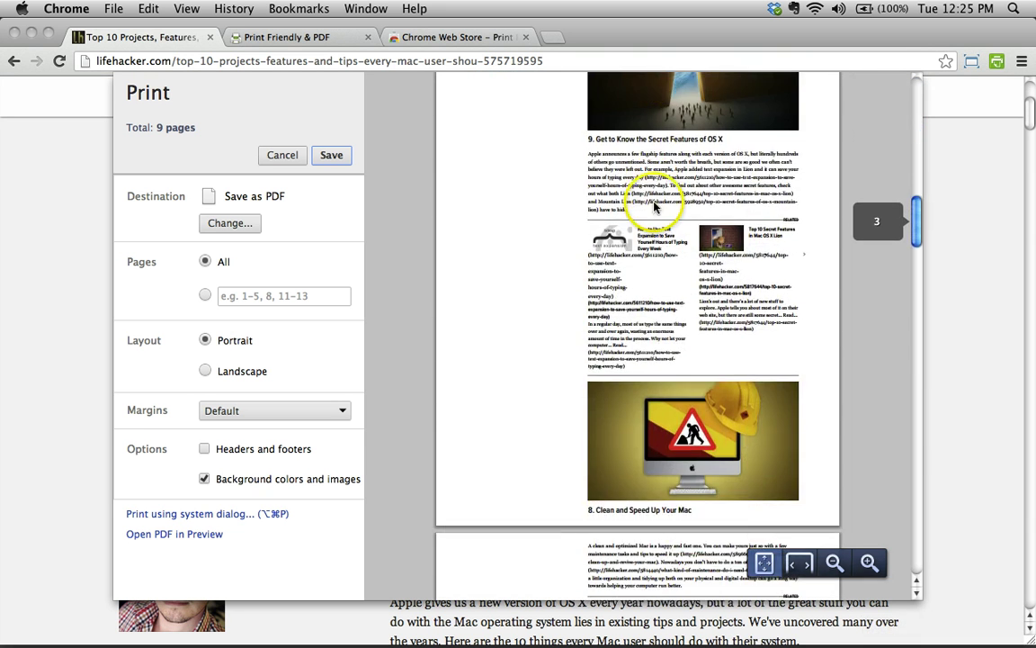
pyautogui.scroll(-4, 655, 228)
pyautogui.scroll(-4, 654, 227)
pyautogui.scroll(-4, 663, 224)
pyautogui.scroll(-4, 659, 239)
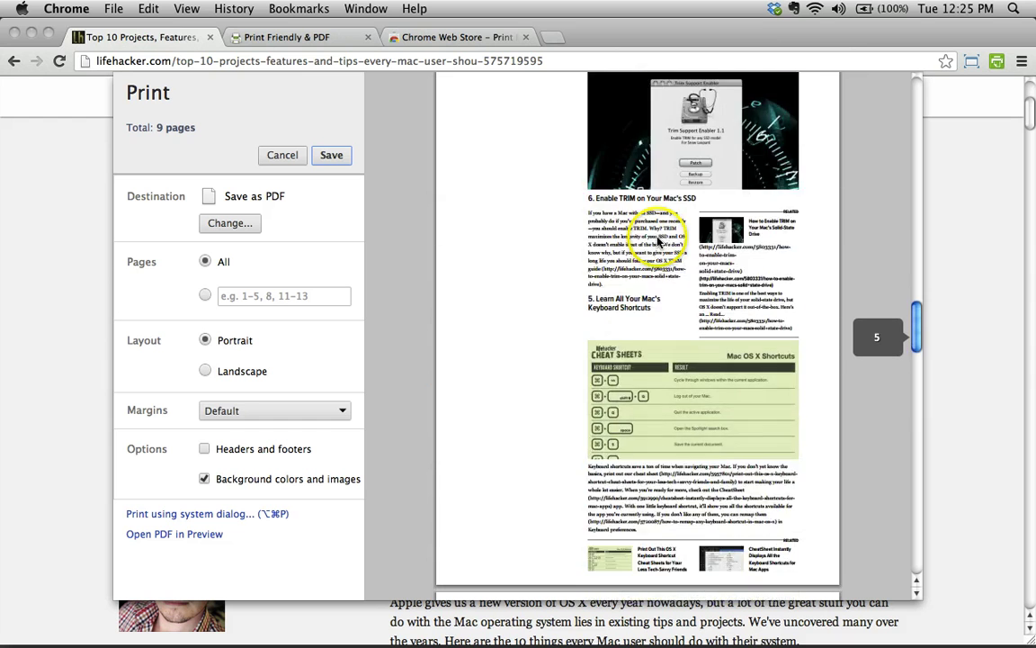
pyautogui.scroll(-4, 660, 236)
pyautogui.scroll(-3, 659, 243)
pyautogui.scroll(-5, 659, 243)
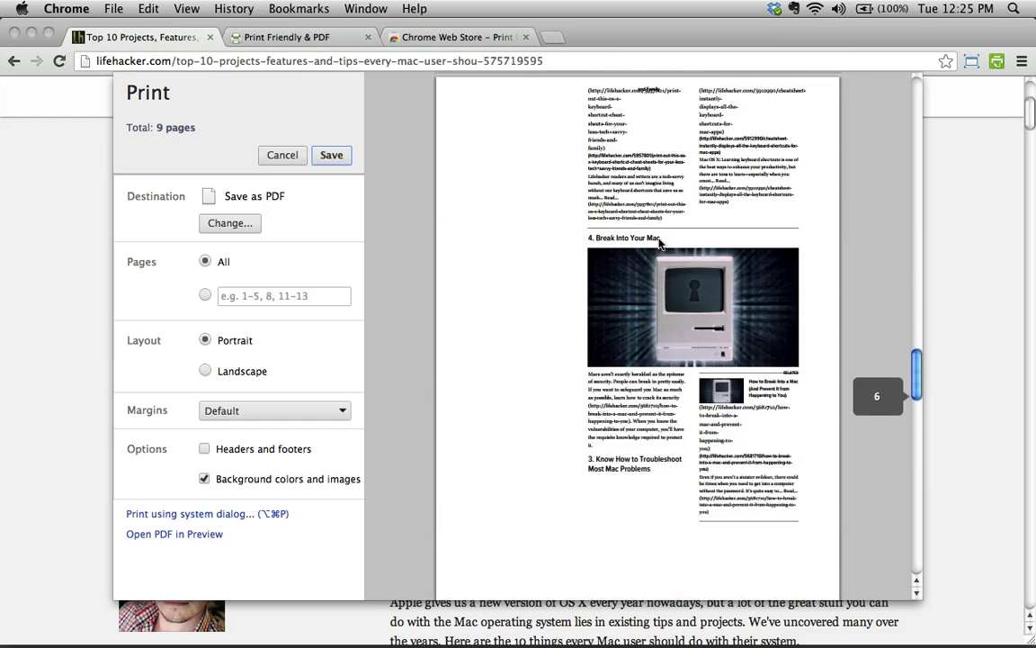
pyautogui.scroll(-3, 659, 242)
pyautogui.scroll(10, 659, 243)
pyautogui.scroll(10, 661, 243)
pyautogui.scroll(10, 630, 233)
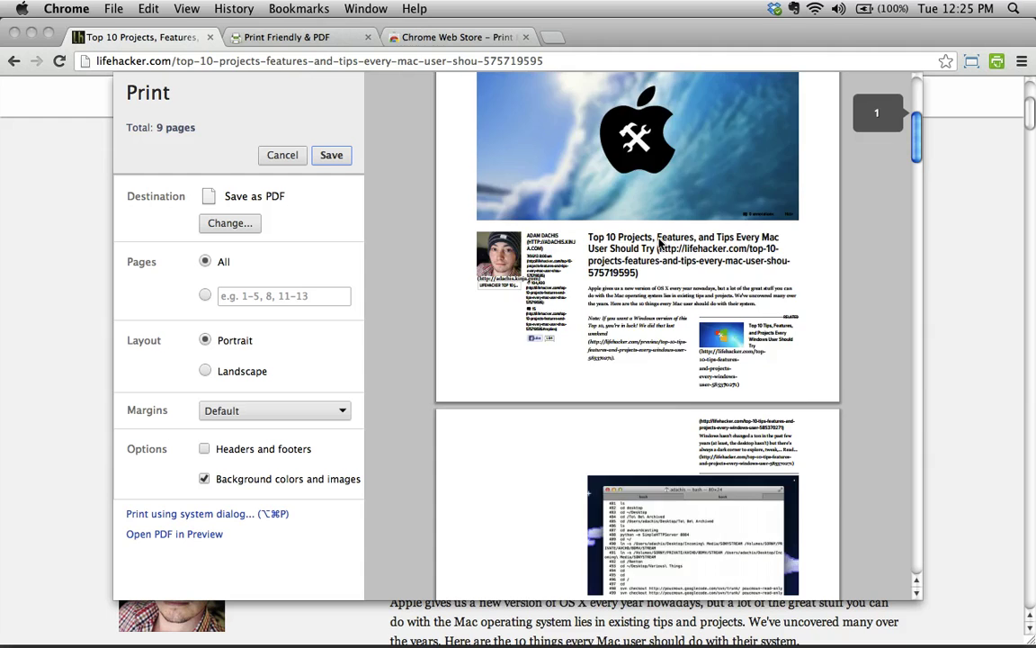
pyautogui.scroll(3, 660, 240)
# Step: Page through the whole preview, confirming the article runs to nine PDF pages
pyautogui.click(487, 135)
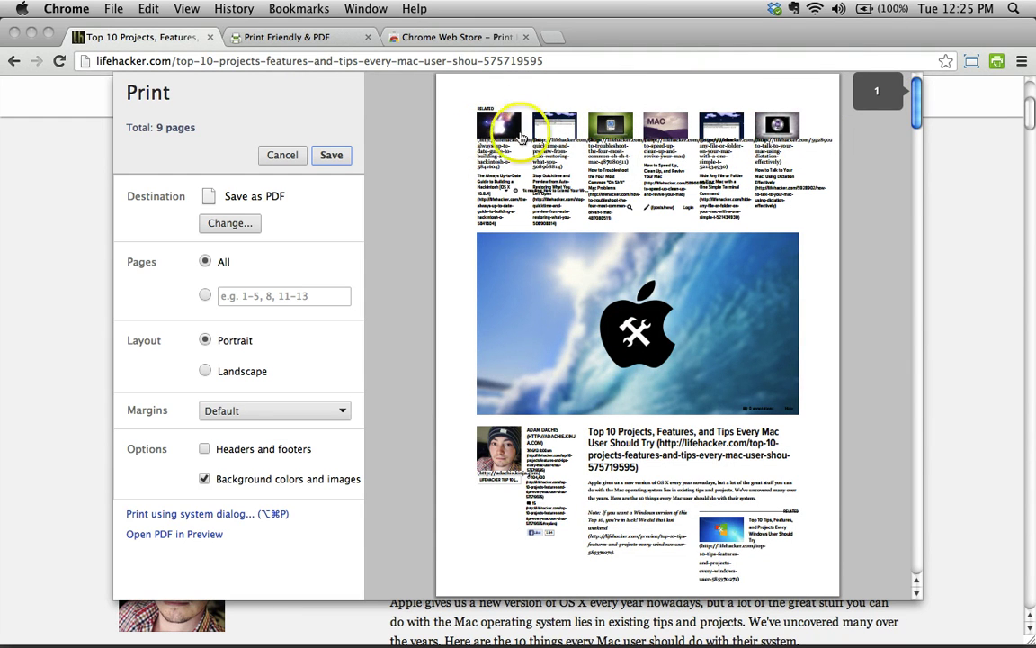
pyautogui.scroll(-2, 630, 198)
pyautogui.scroll(-3, 709, 171)
pyautogui.scroll(-1, 629, 203)
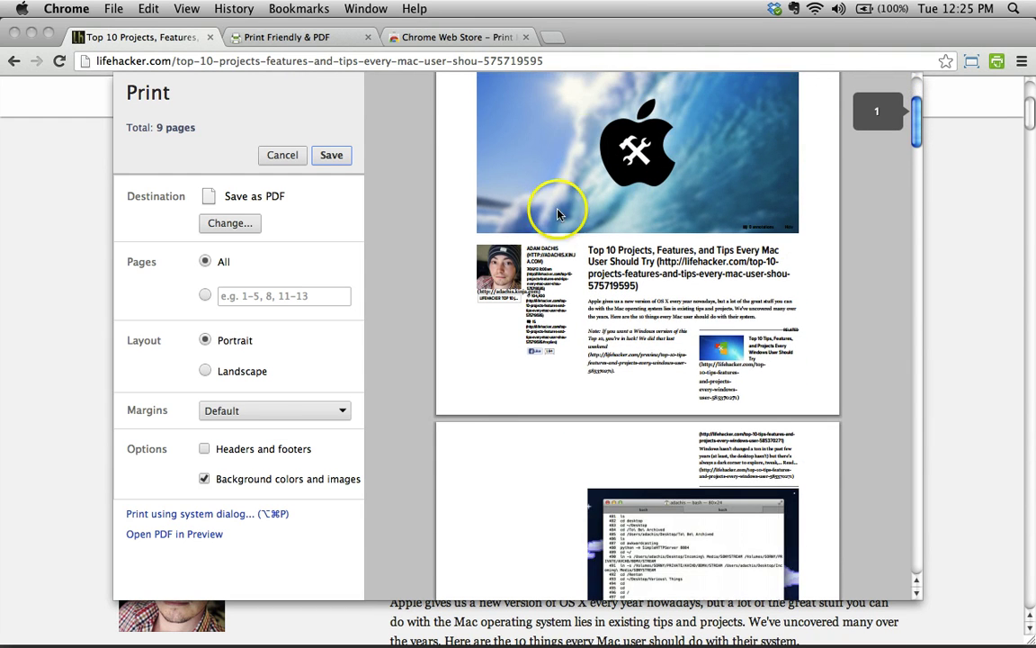
pyautogui.scroll(-3, 611, 346)
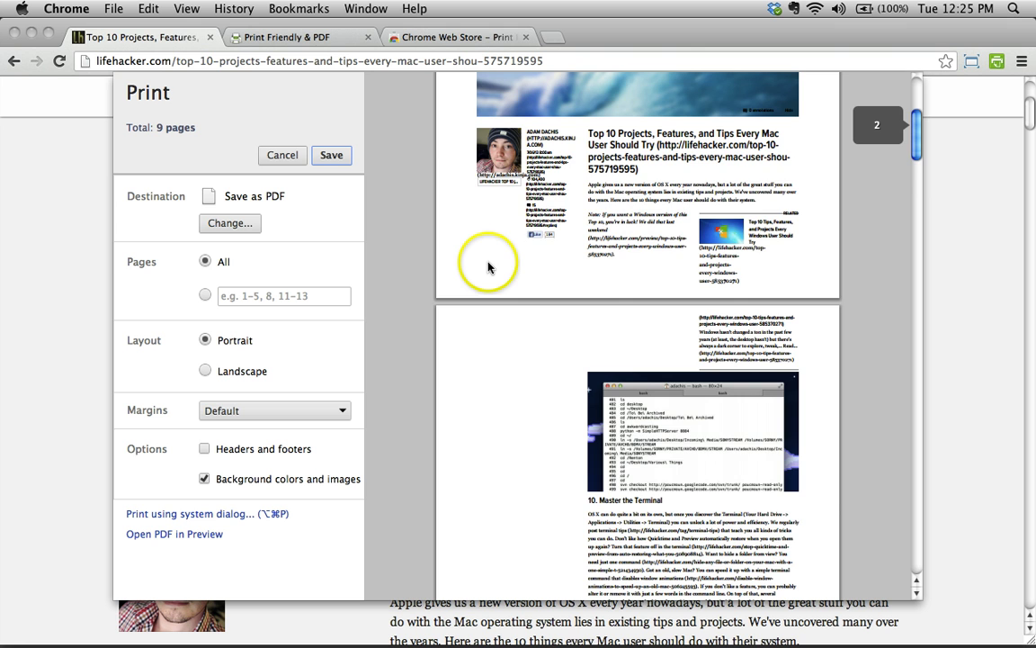
pyautogui.scroll(-3, 504, 263)
pyautogui.scroll(-4, 450, 332)
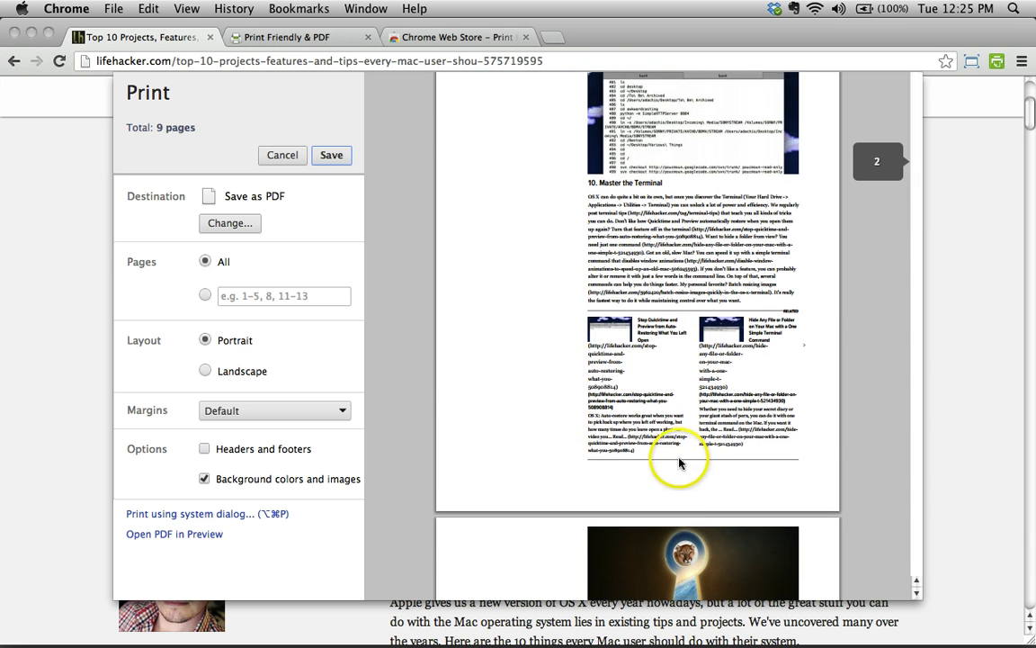
pyautogui.scroll(-10, 676, 462)
pyautogui.scroll(-5, 684, 463)
pyautogui.scroll(-5, 720, 445)
pyautogui.scroll(-5, 683, 440)
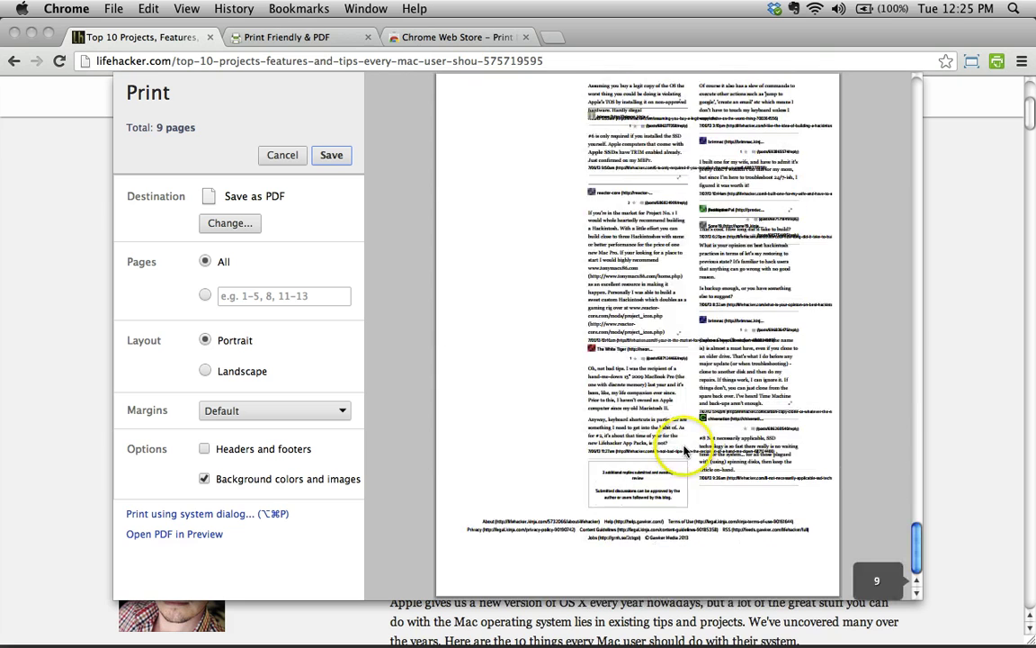
pyautogui.scroll(5, 629, 428)
pyautogui.scroll(5, 652, 427)
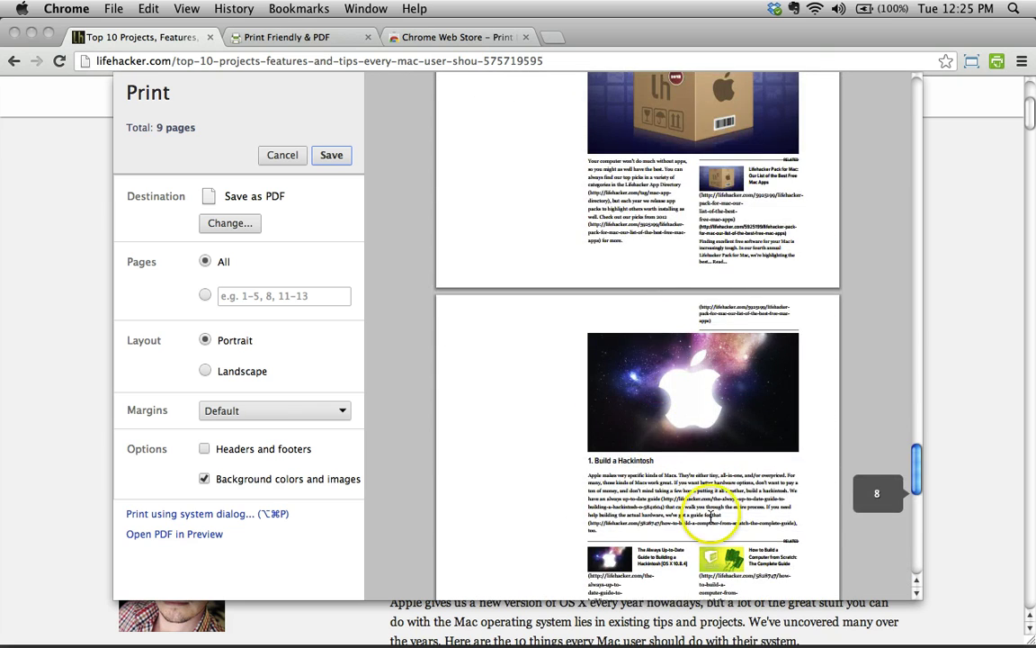
pyautogui.scroll(-3, 715, 517)
pyautogui.scroll(5, 713, 519)
pyautogui.scroll(5, 665, 502)
pyautogui.scroll(5, 625, 412)
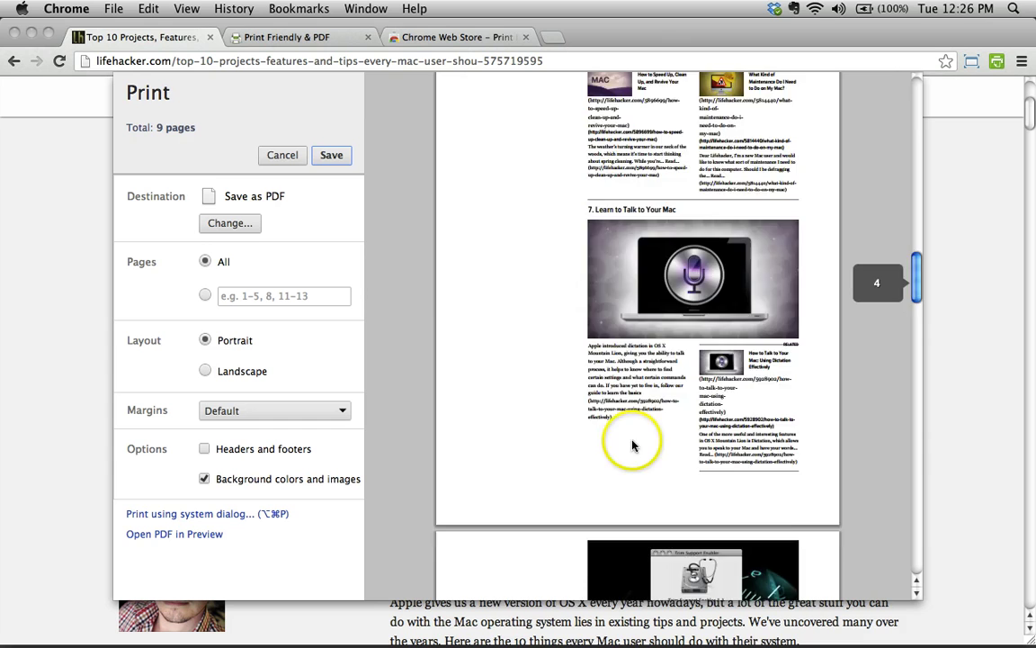
pyautogui.scroll(5, 619, 444)
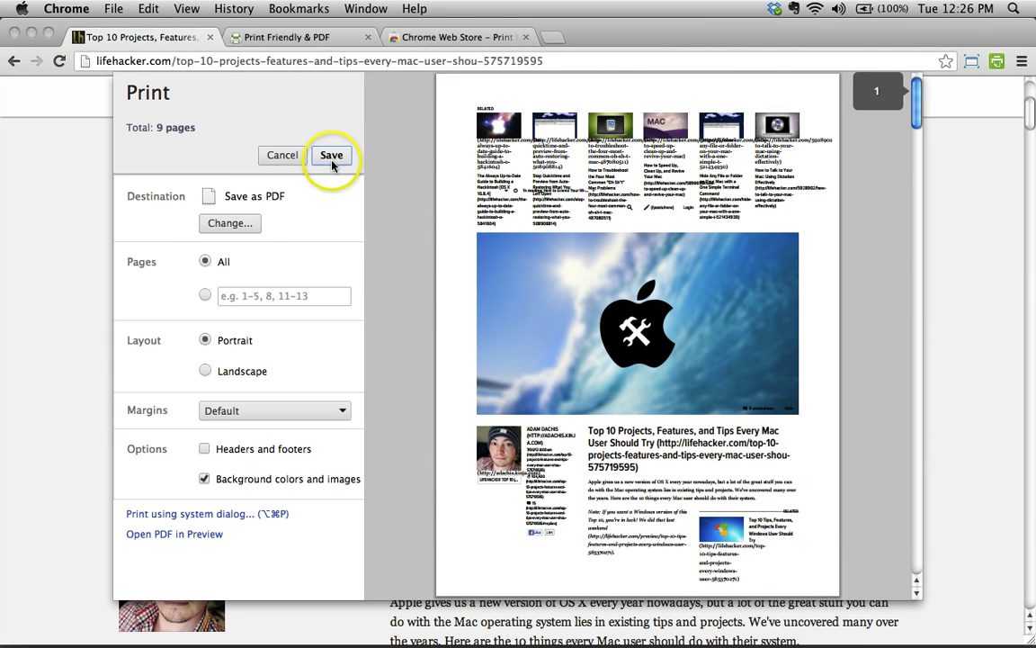
# Step: Open the nine-page PDF in Preview and scroll down its page thumbnails
pyautogui.click(174, 534)
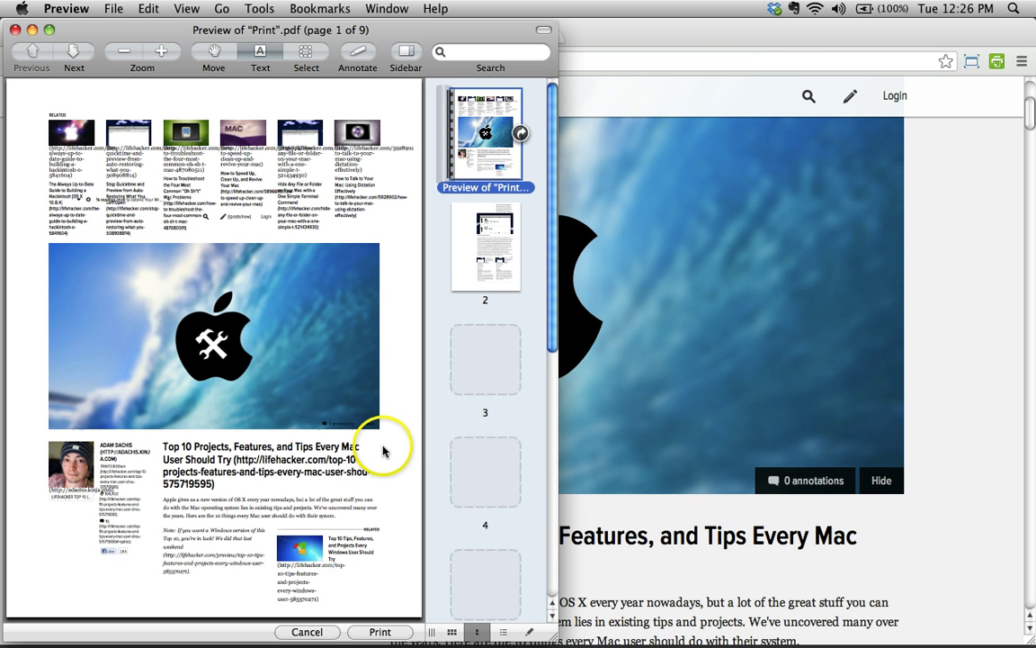
pyautogui.scroll(-5, 456, 361)
pyautogui.scroll(-5, 468, 374)
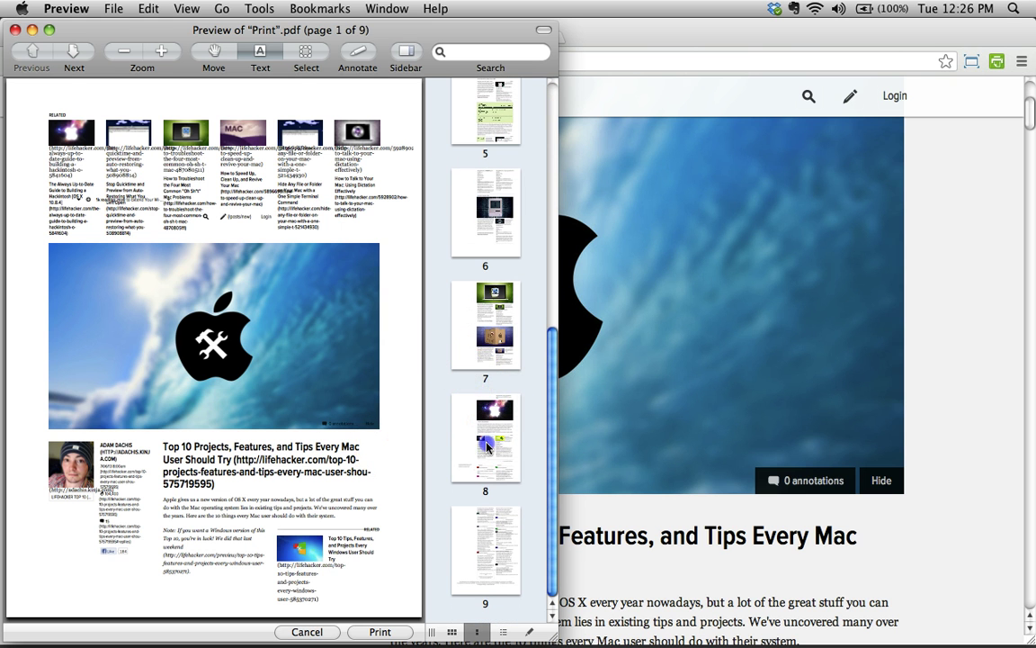
# Step: Step back through pages 8 to 5, then close the Preview window
pyautogui.click(484, 440)
pyautogui.click(486, 347)
pyautogui.click(490, 224)
pyautogui.click(477, 122)
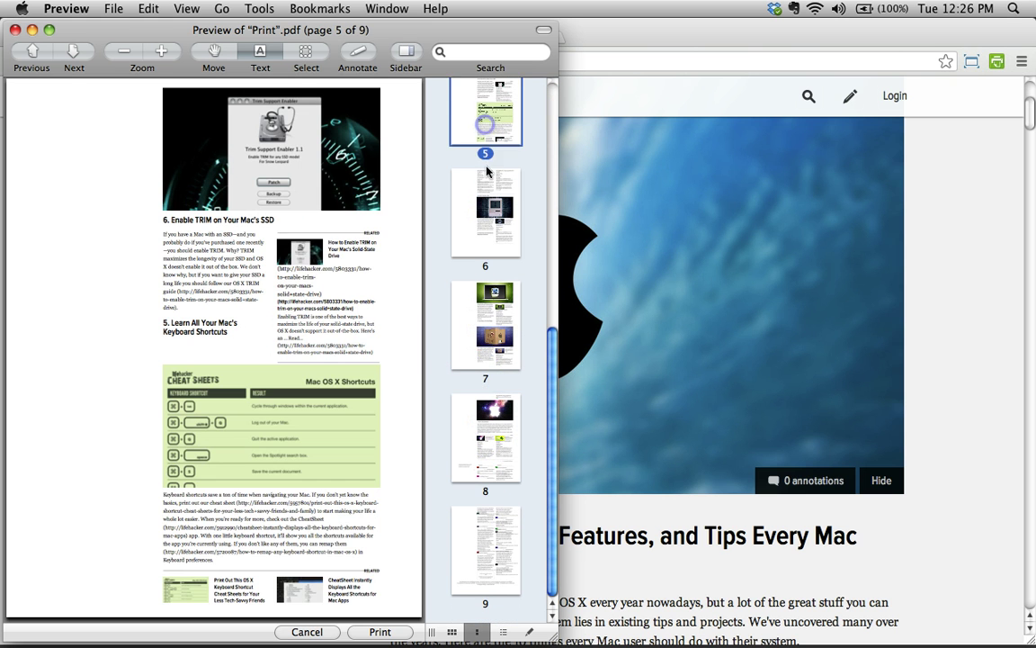
pyautogui.scroll(5, 492, 351)
pyautogui.scroll(3, 490, 346)
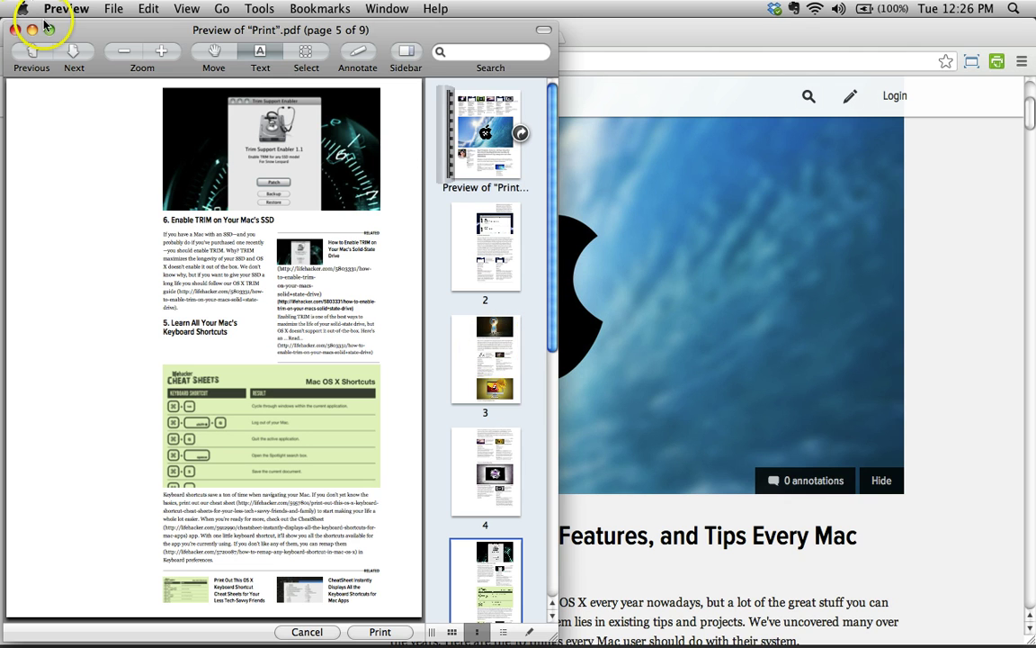
pyautogui.click(14, 29)
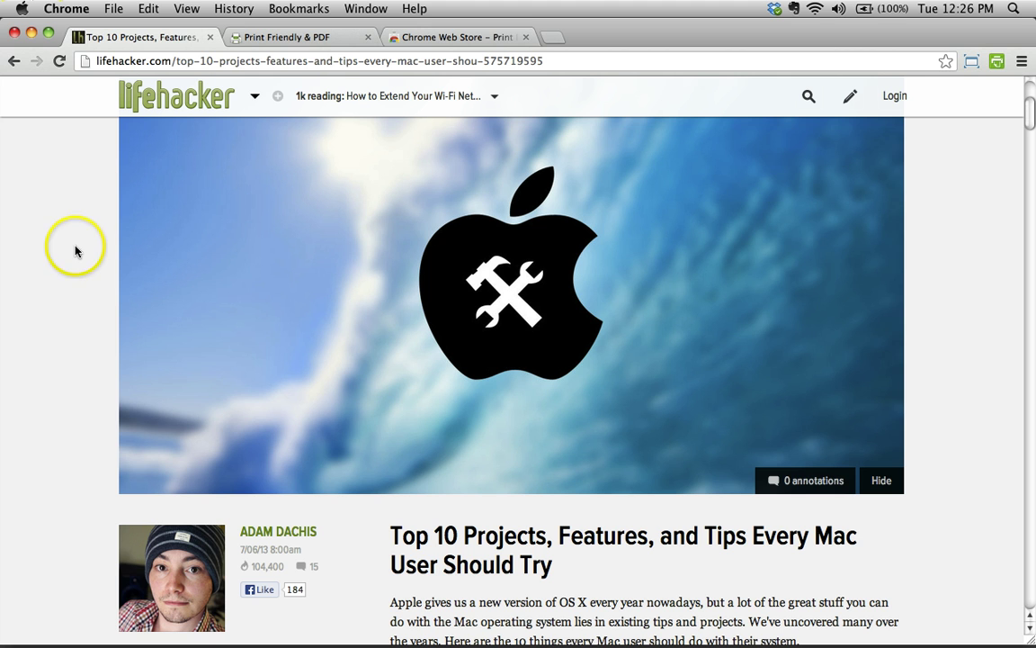
# Step: Glance at the printfriendly.com homepage tab, then return to the Lifehacker article
pyautogui.click(48, 314)
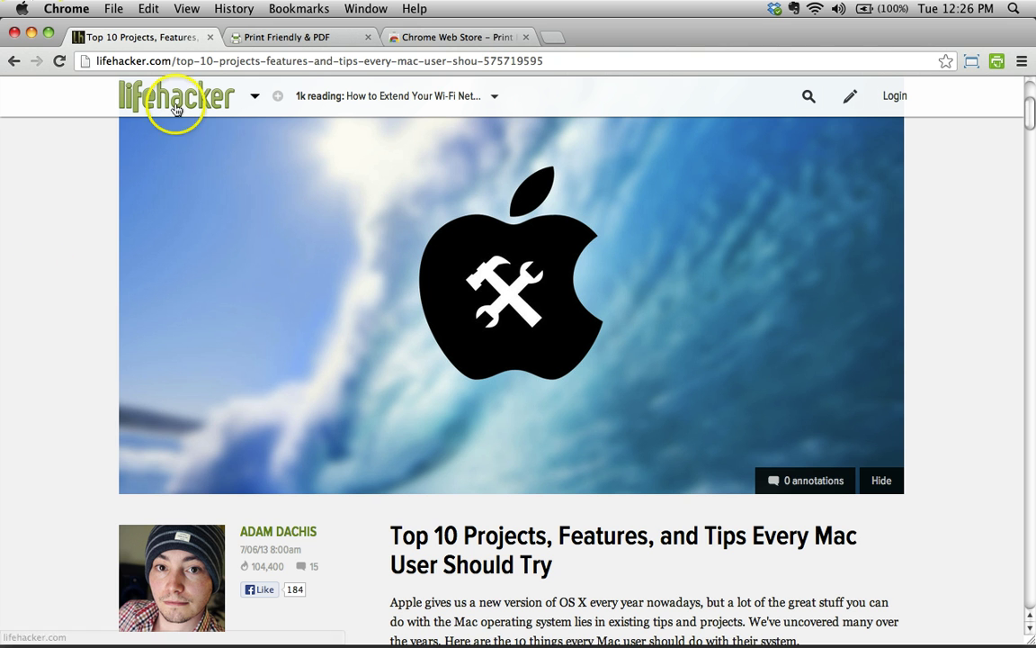
pyautogui.click(297, 40)
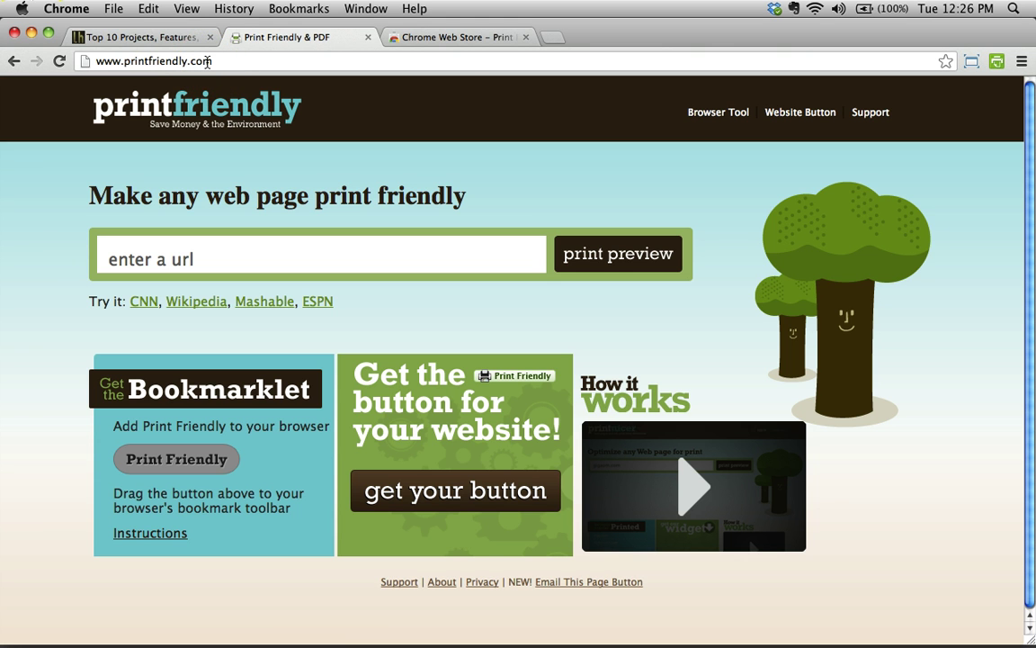
pyautogui.click(164, 37)
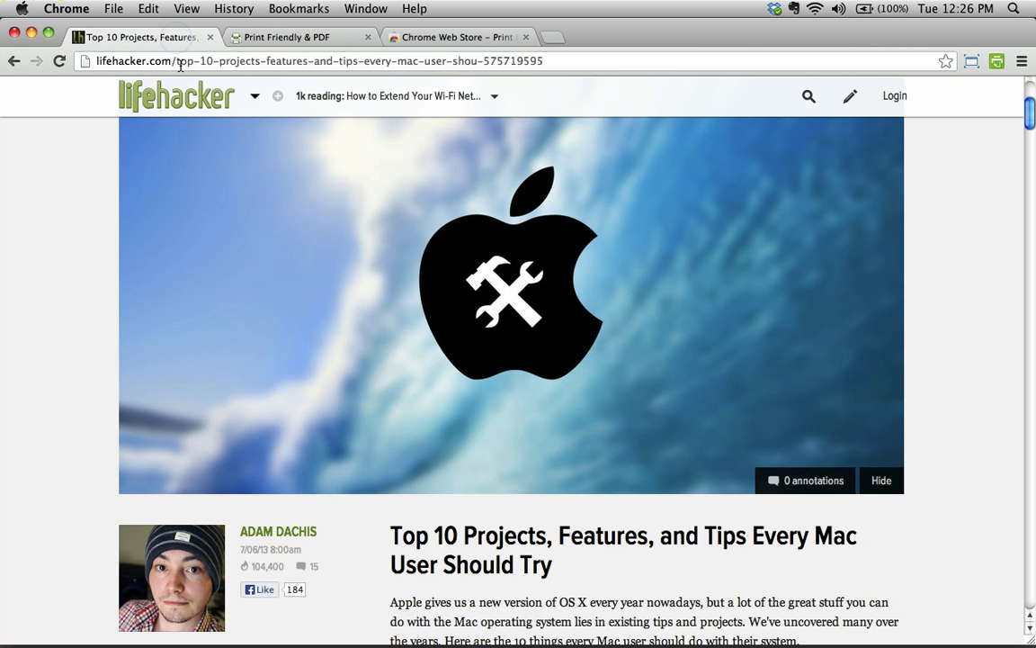
# Step: Select the Lifehacker article's full web address in the address bar to copy it
pyautogui.click(180, 61)
pyautogui.tripleClick(180, 61)
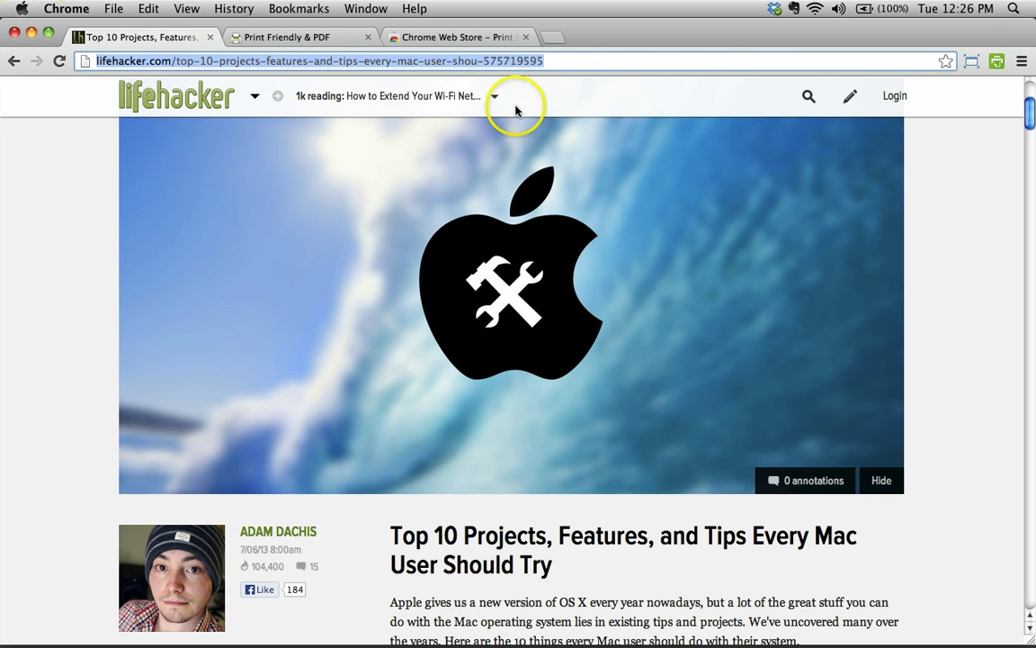
pyautogui.scroll(-15, 861, 388)
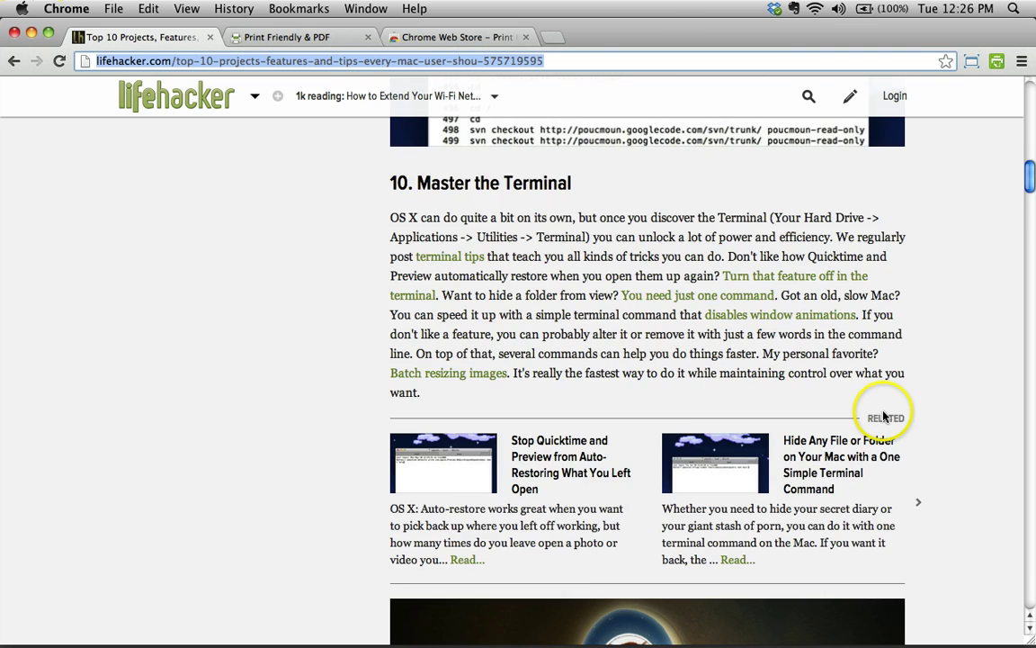
pyautogui.scroll(-5, 893, 417)
pyautogui.scroll(-5, 886, 417)
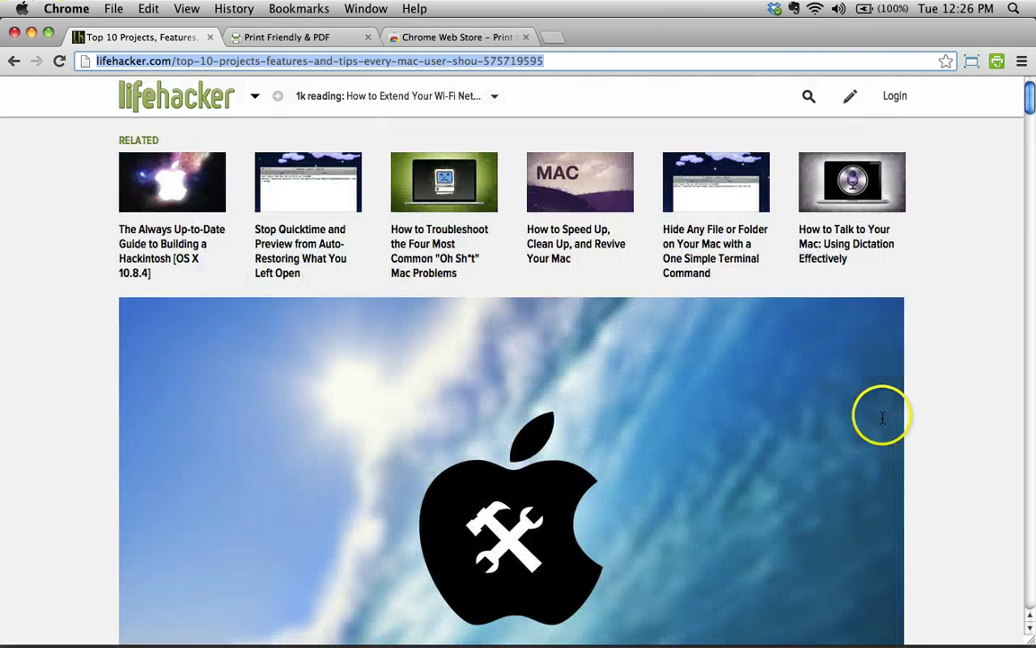
# Step: Paste the Lifehacker article URL into PrintFriendly and generate its print preview
pyautogui.click(283, 38)
pyautogui.click(266, 252)
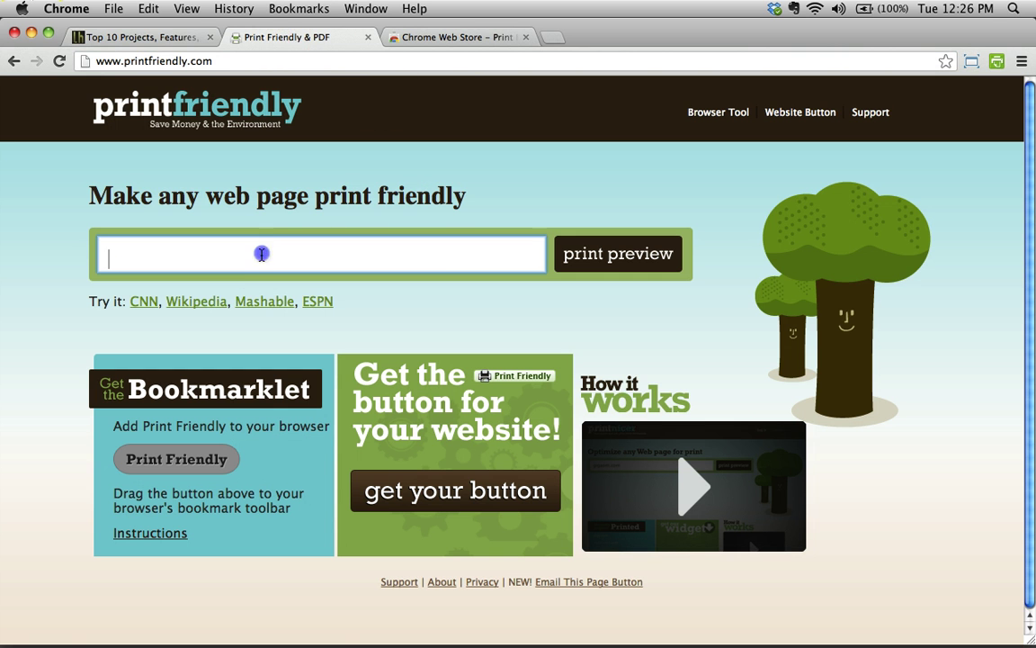
pyautogui.press('super+v')
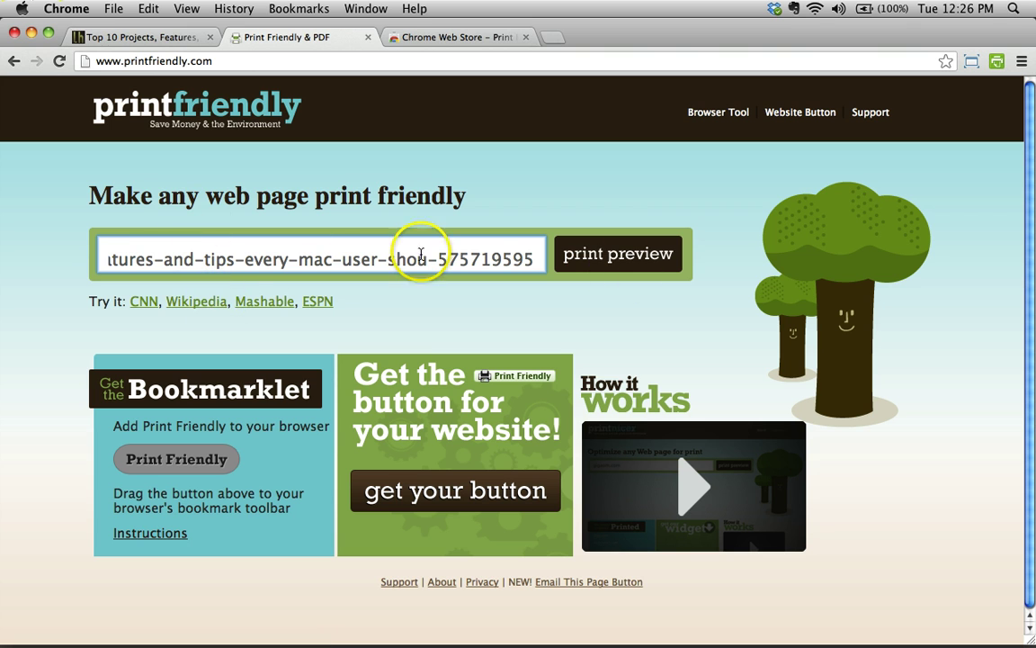
pyautogui.click(368, 257)
pyautogui.press('Up')
pyautogui.press('Down')
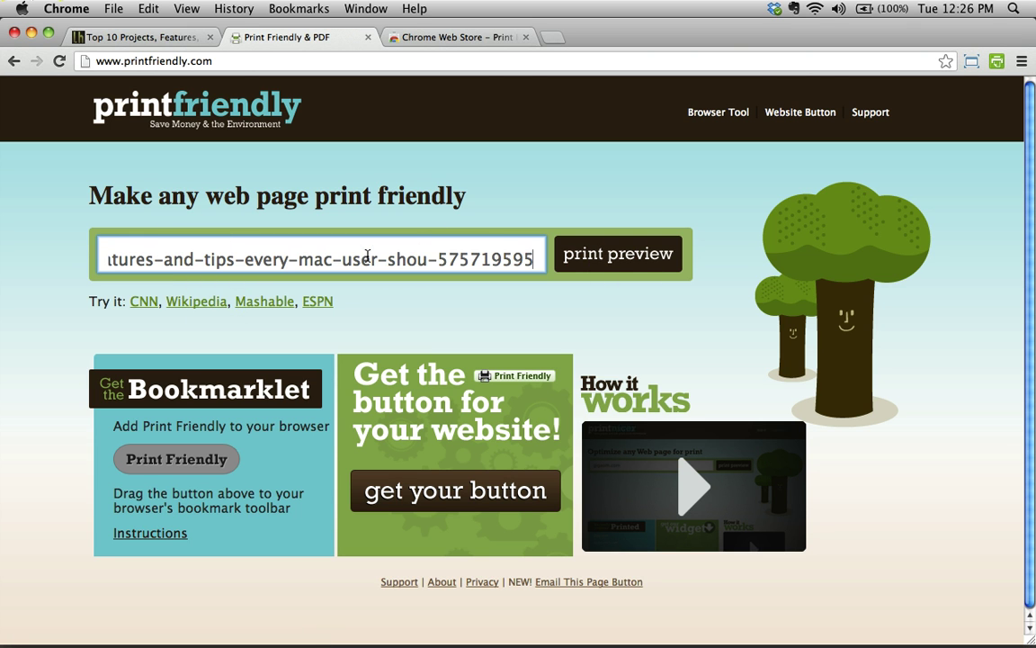
pyautogui.click(625, 253)
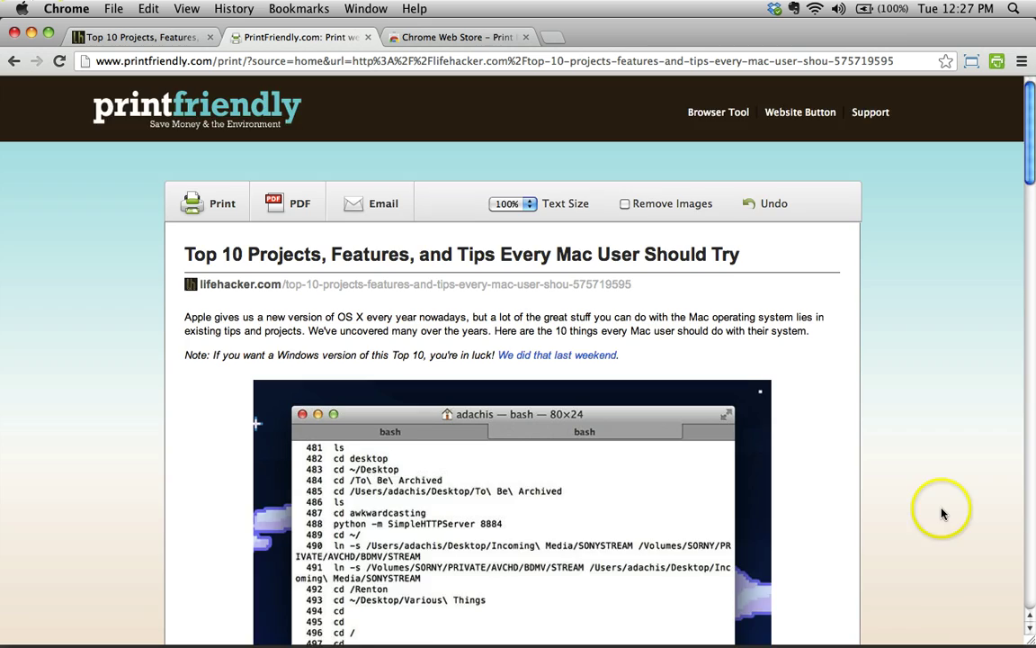
pyautogui.scroll(-5, 956, 504)
pyautogui.scroll(-3, 956, 510)
pyautogui.scroll(-10, 956, 510)
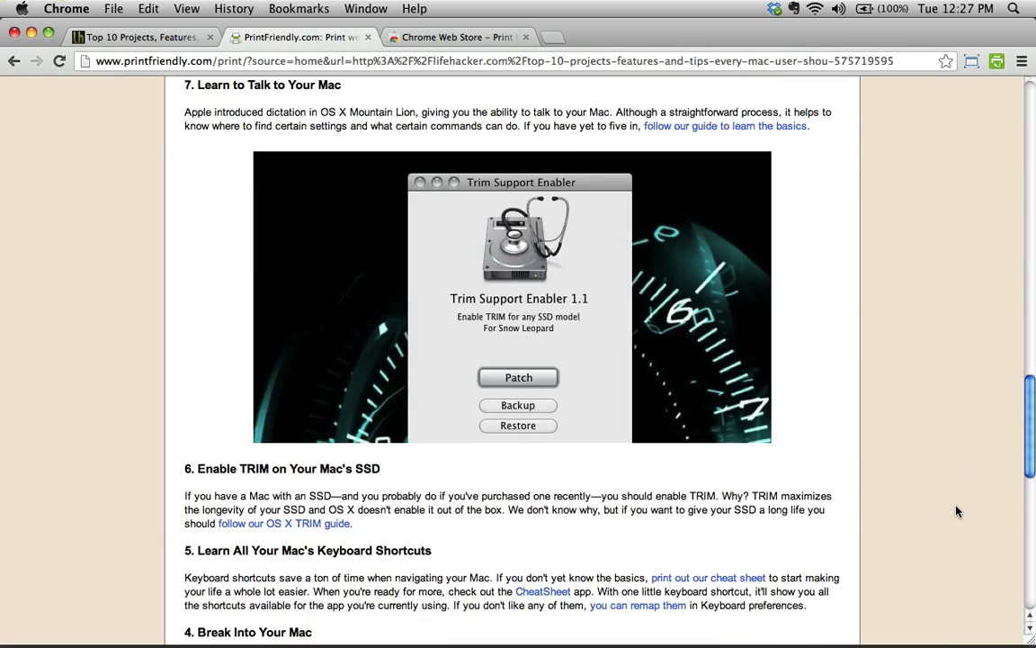
pyautogui.scroll(-10, 956, 510)
pyautogui.scroll(15, 957, 512)
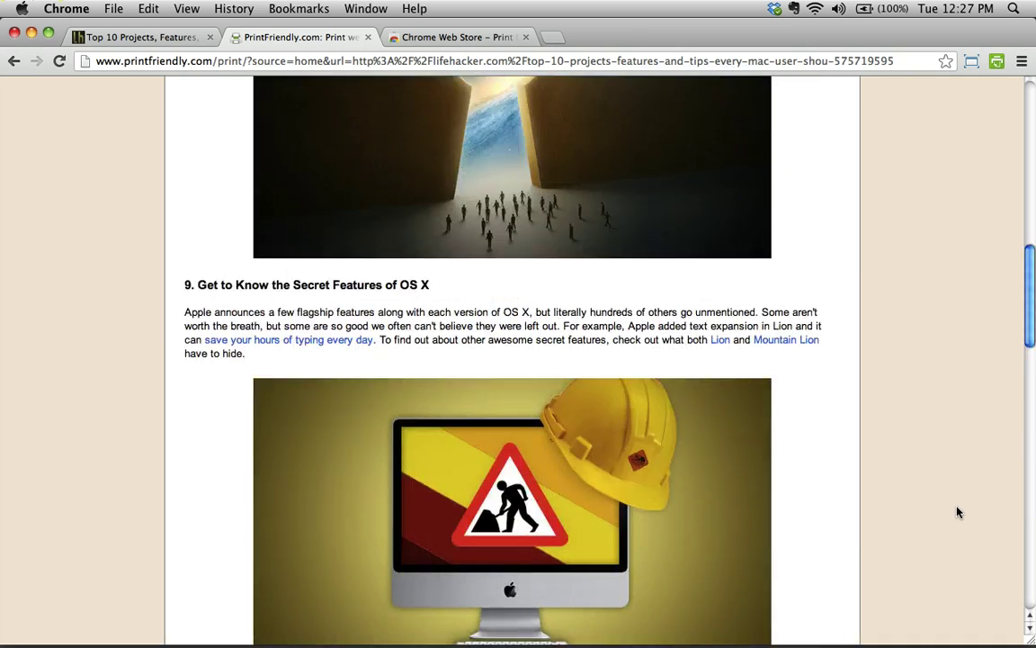
pyautogui.scroll(10, 957, 512)
pyautogui.click(927, 413)
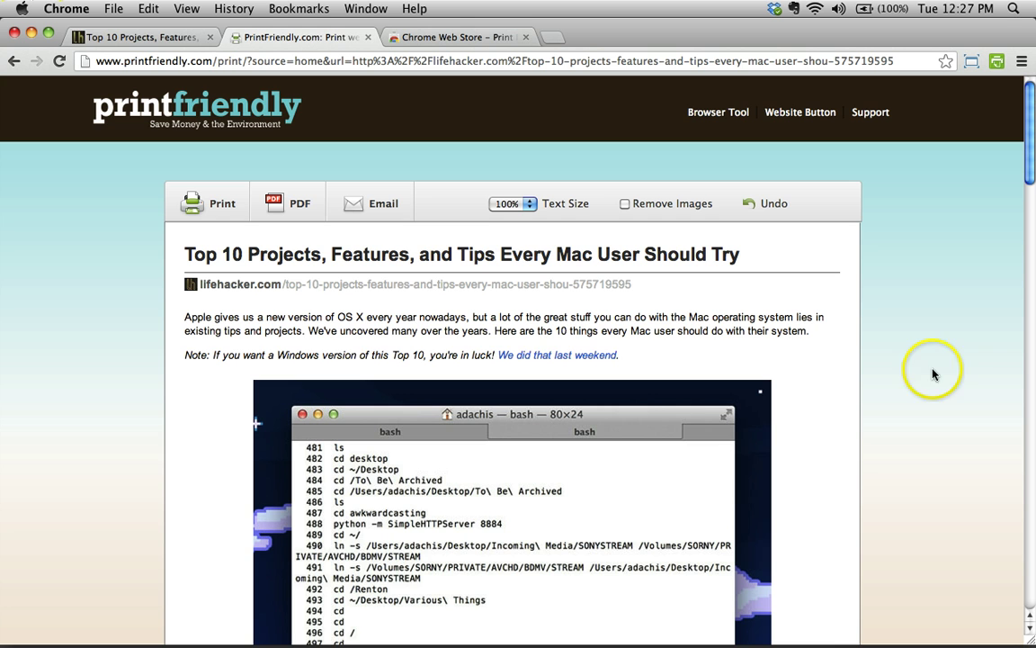
pyautogui.scroll(-3, 983, 419)
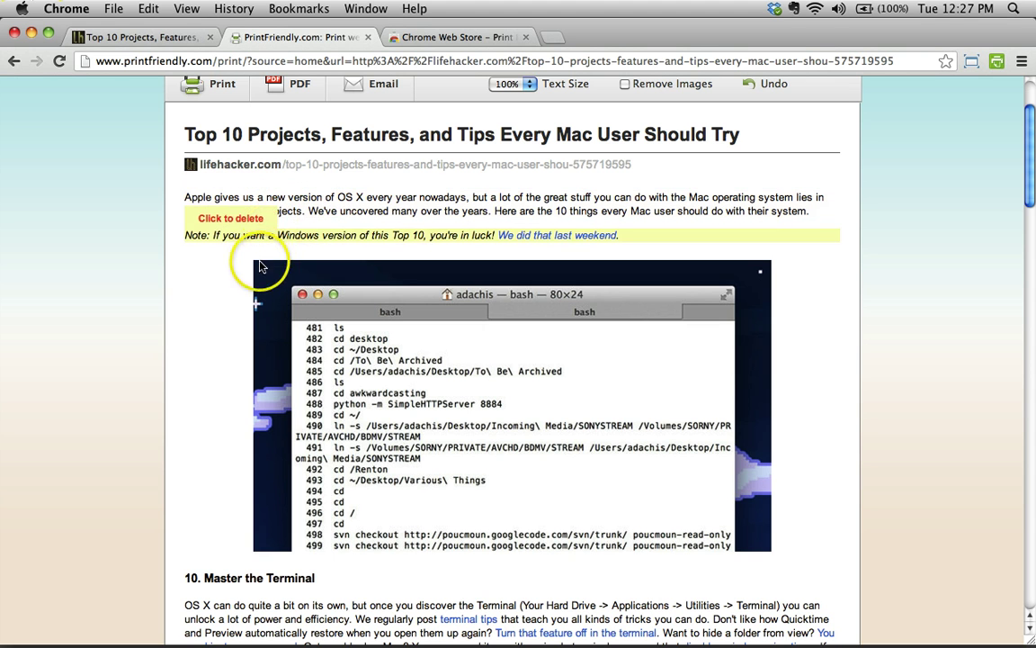
# Step: Delete the terminal, keyhole, helmet, Trim Support Enabler and glowing Apple images from the article
pyautogui.click(496, 411)
pyautogui.scroll(-2, 99, 421)
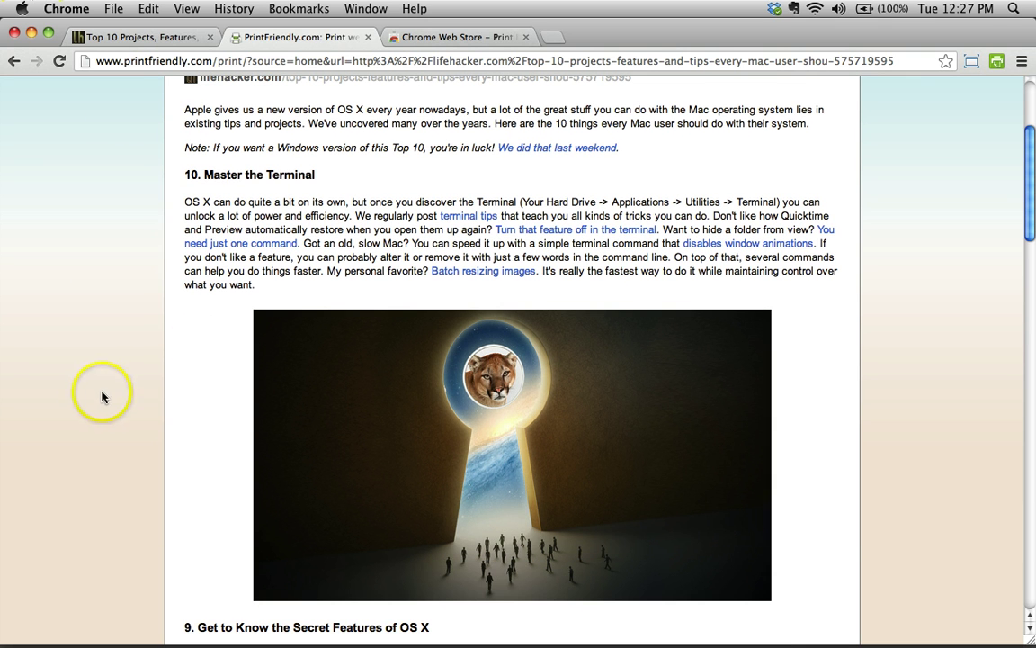
pyautogui.click(483, 409)
pyautogui.scroll(-2, 130, 367)
pyautogui.click(403, 368)
pyautogui.scroll(-1, 112, 369)
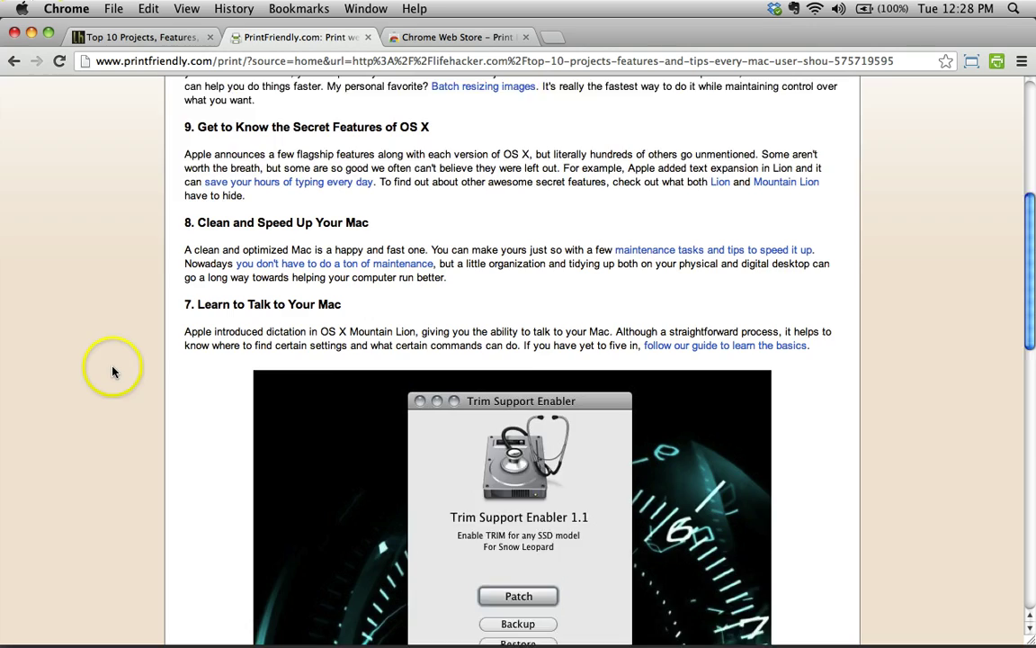
pyautogui.scroll(-5, 387, 367)
pyautogui.click(387, 367)
pyautogui.scroll(-5, 113, 359)
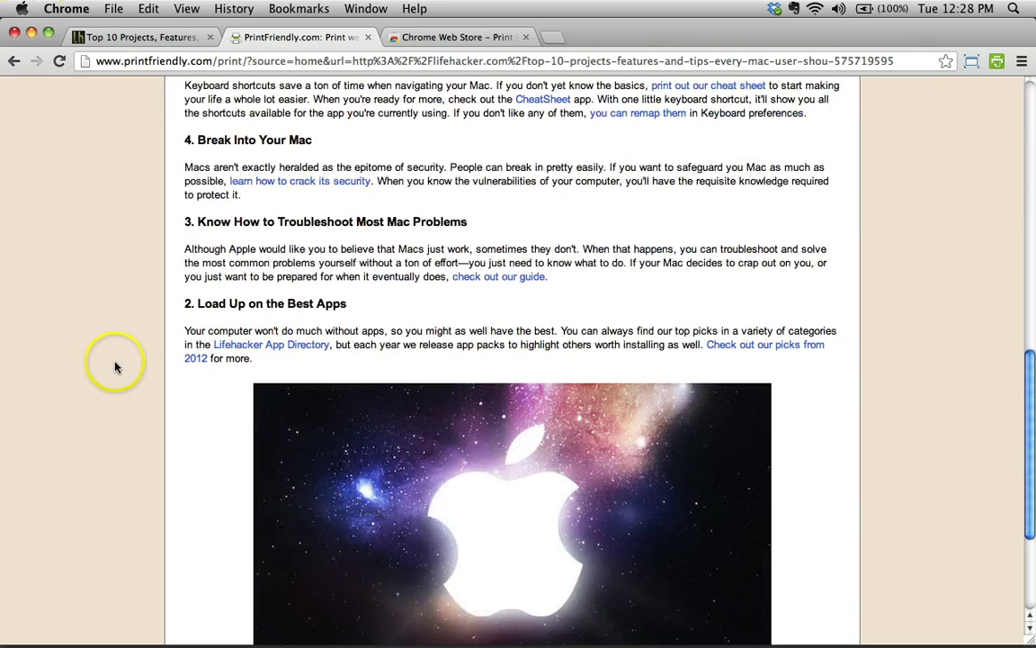
pyautogui.scroll(-4, 106, 330)
pyautogui.click(400, 334)
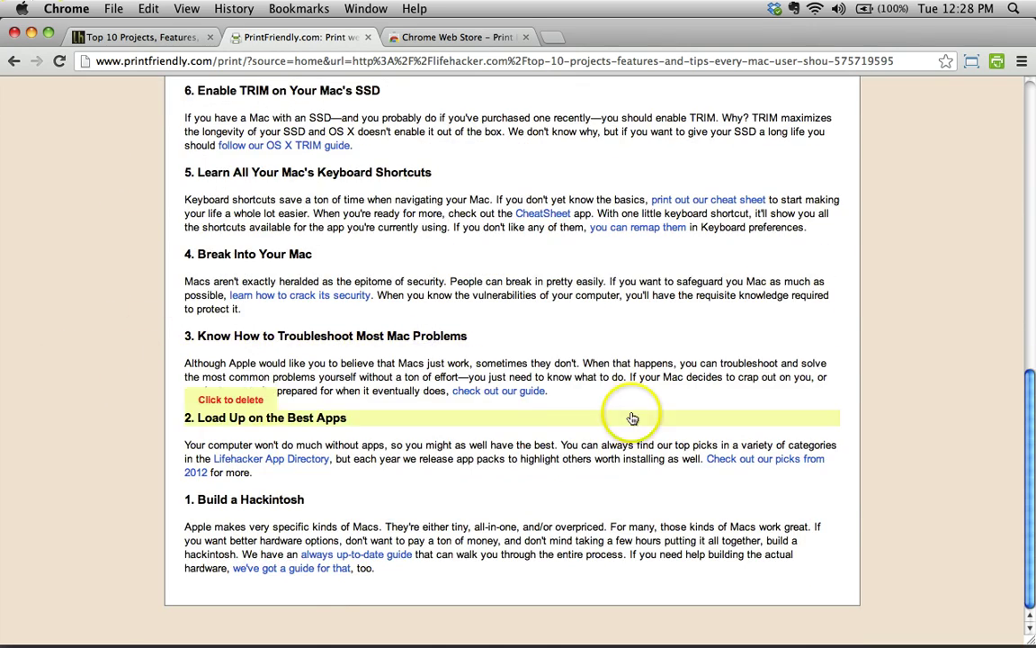
pyautogui.scroll(20, 620, 414)
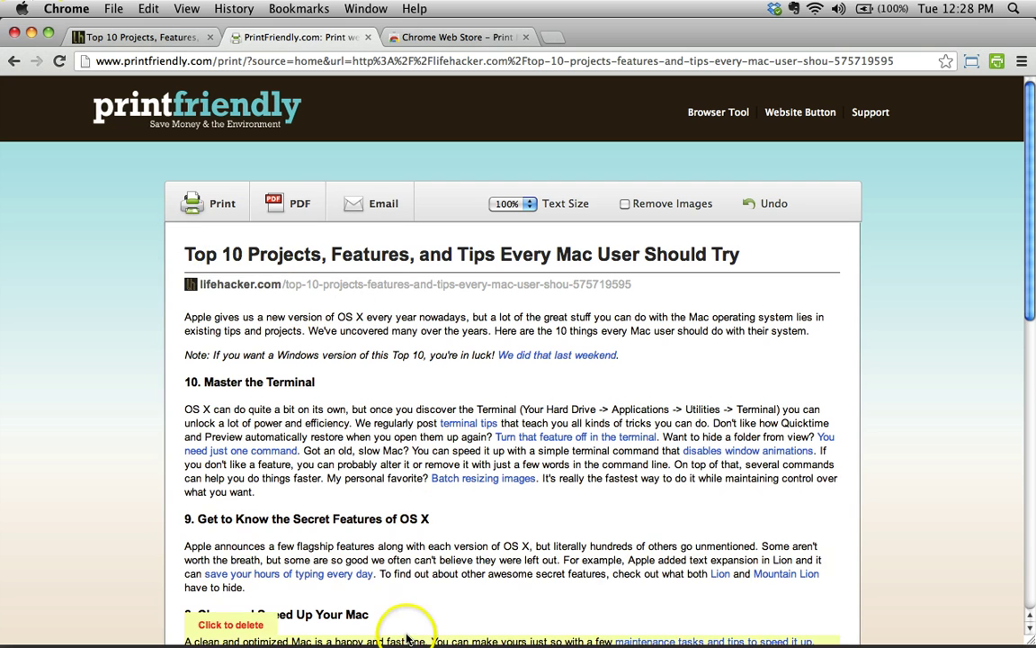
pyautogui.scroll(-3, 488, 268)
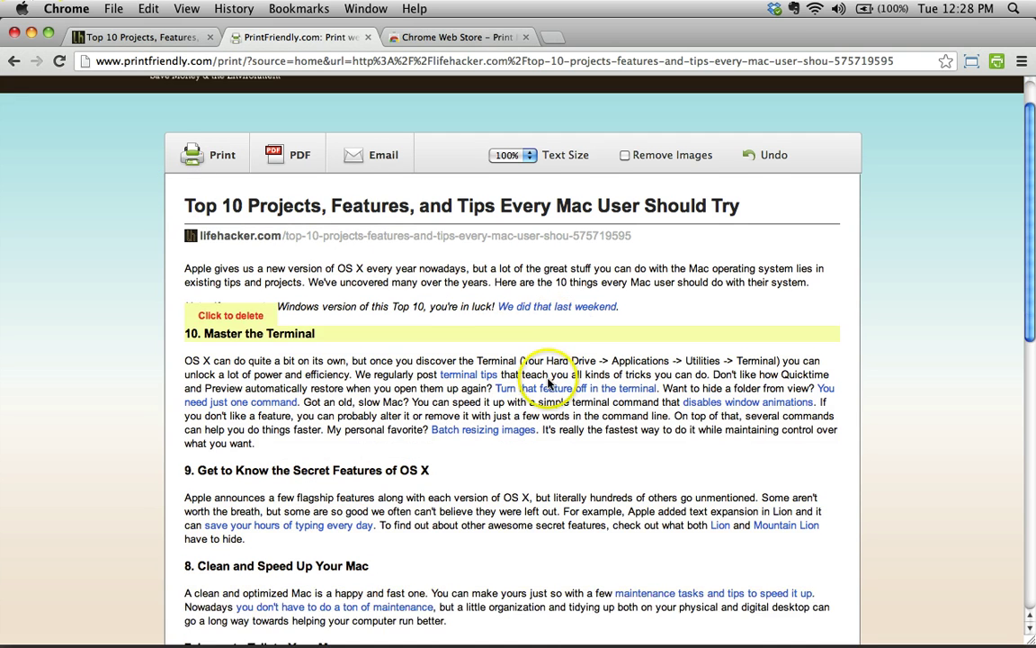
pyautogui.scroll(-7, 547, 388)
pyautogui.scroll(-5, 547, 388)
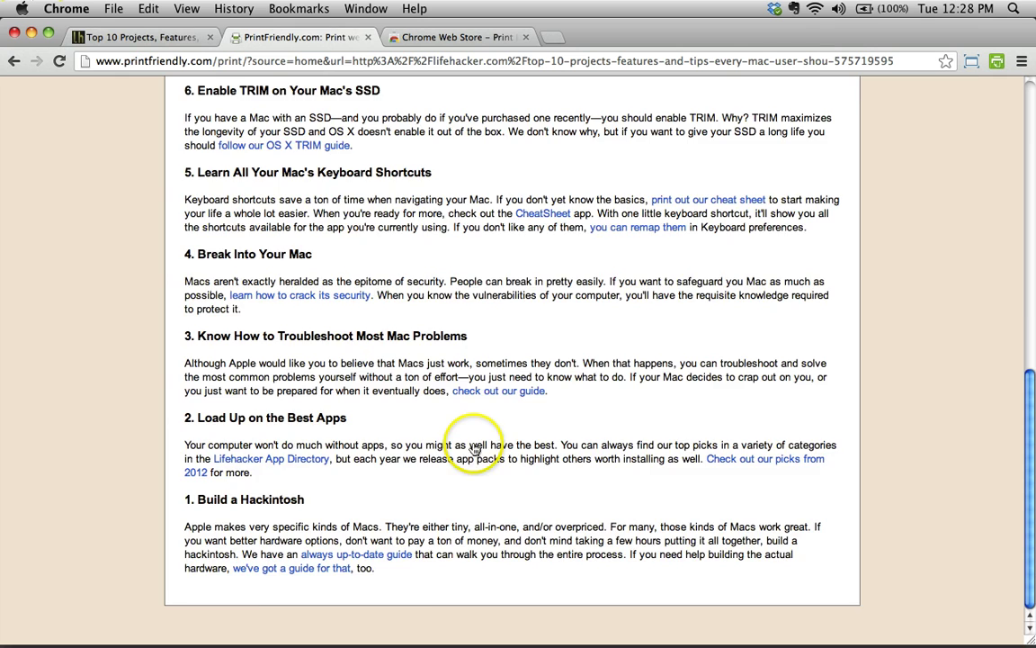
pyautogui.scroll(1, 463, 438)
pyautogui.scroll(20, 465, 442)
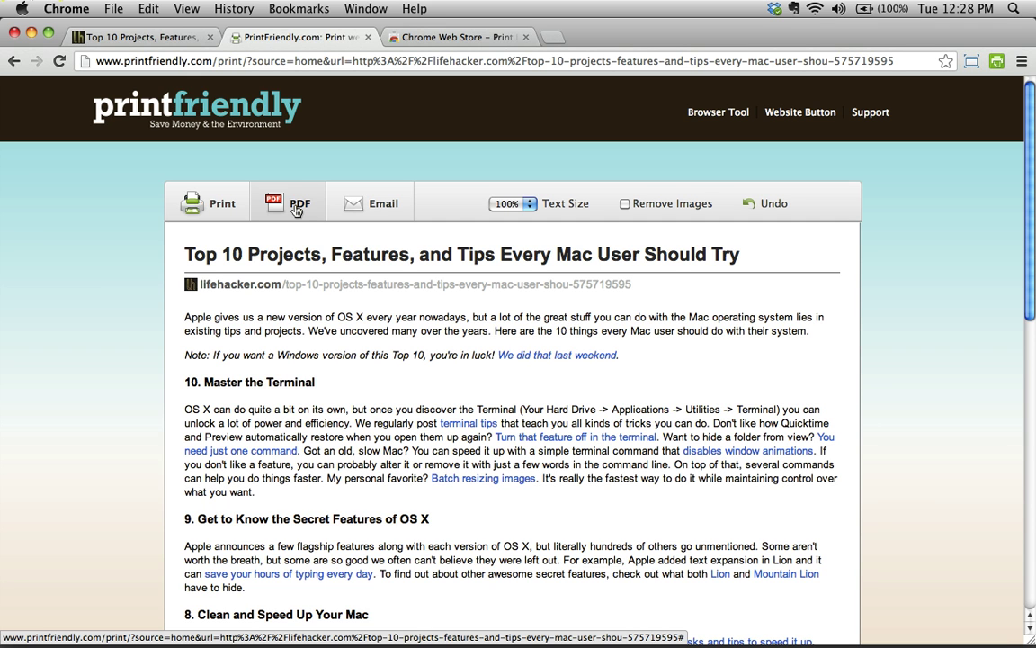
pyautogui.click(384, 213)
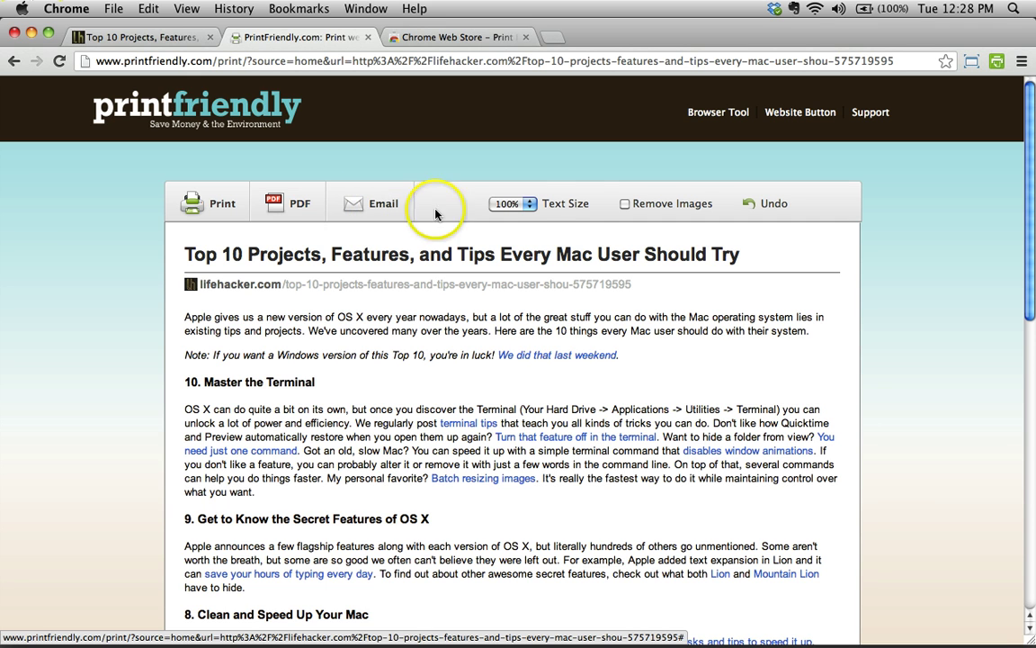
pyautogui.click(511, 204)
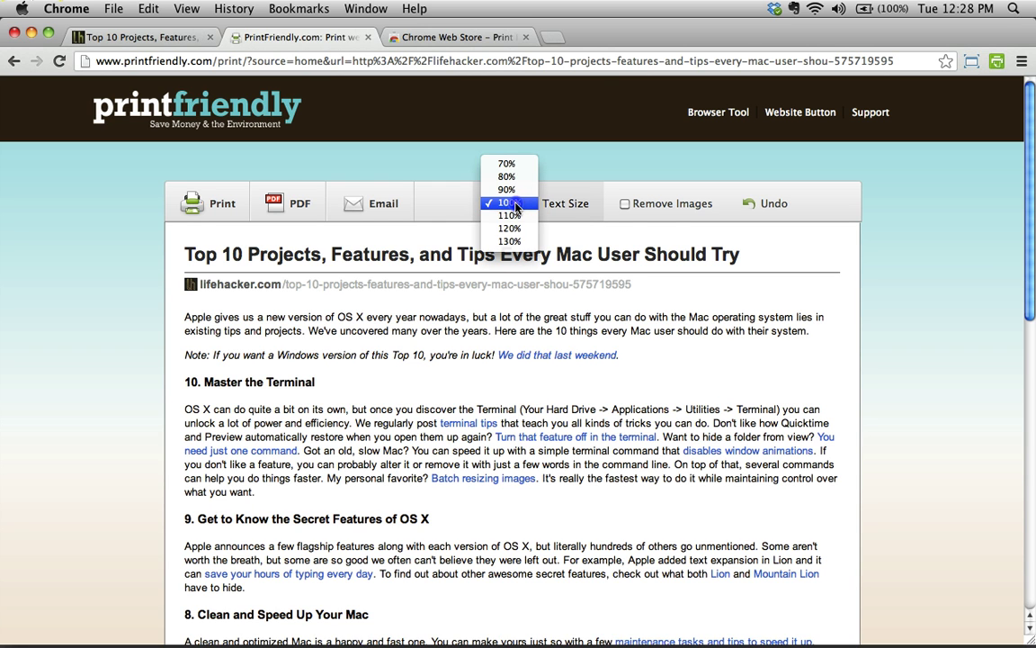
pyautogui.click(515, 206)
pyautogui.click(647, 208)
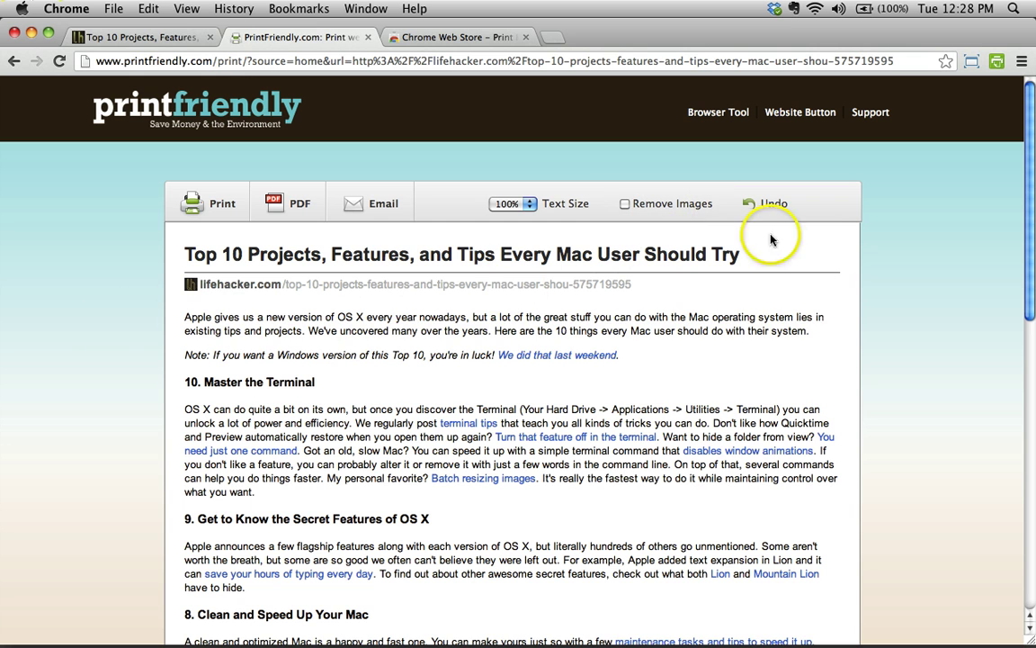
# Step: Generate a Letter-size PDF of the cleaned article, download it, and keep the file
pyautogui.click(287, 208)
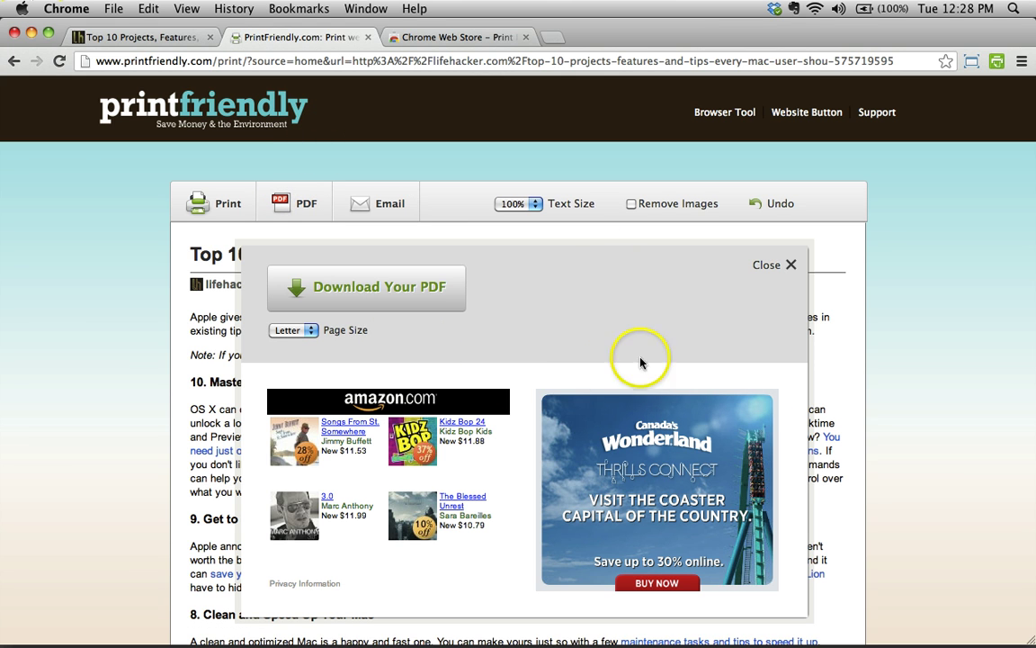
pyautogui.click(299, 332)
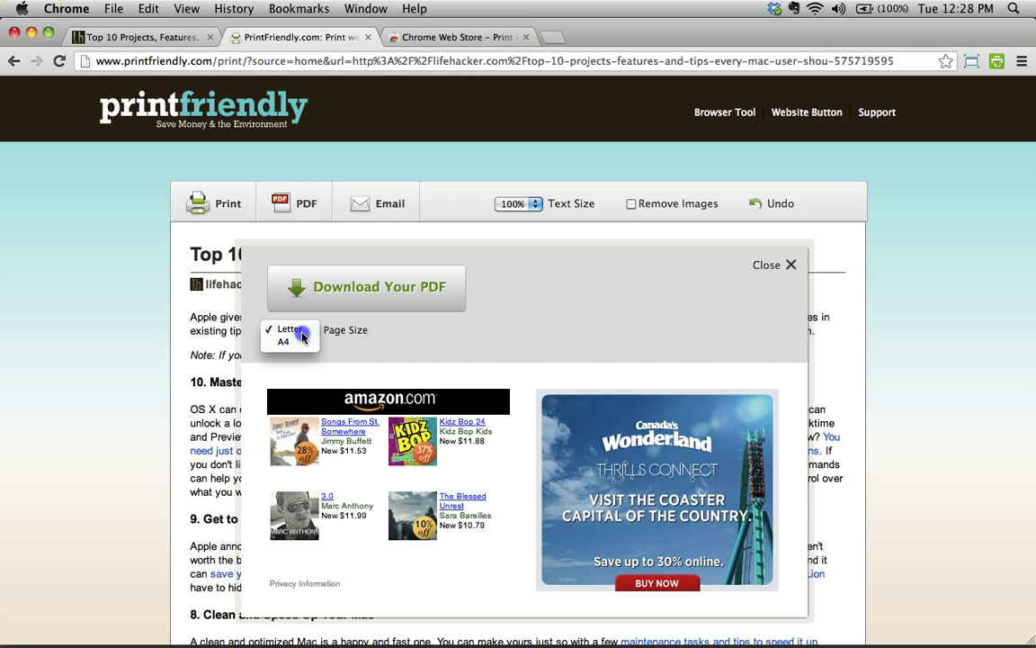
pyautogui.click(292, 330)
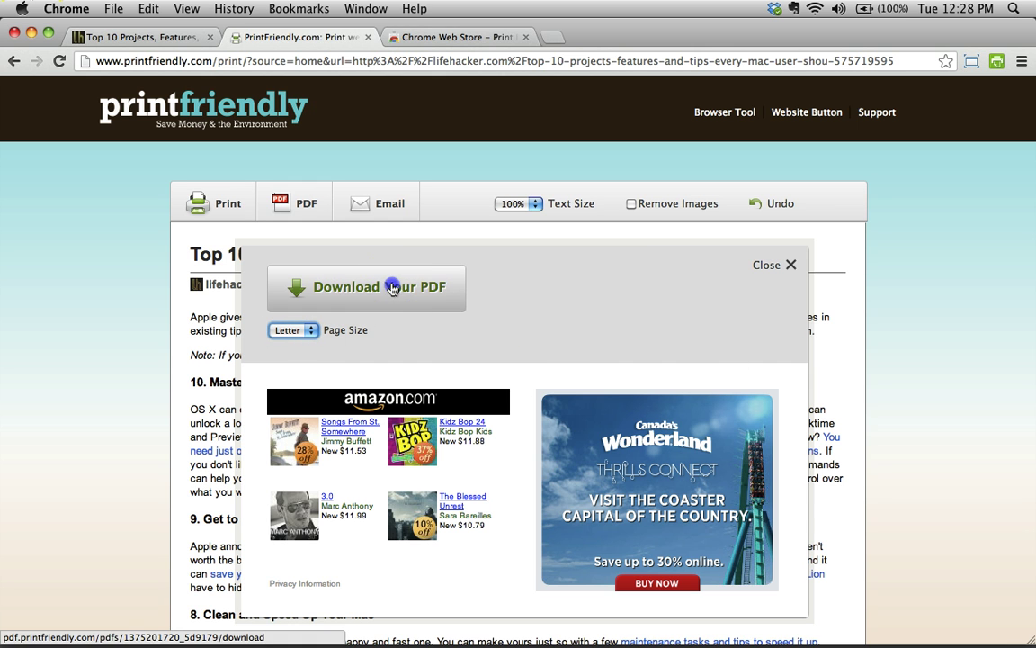
pyautogui.click(439, 286)
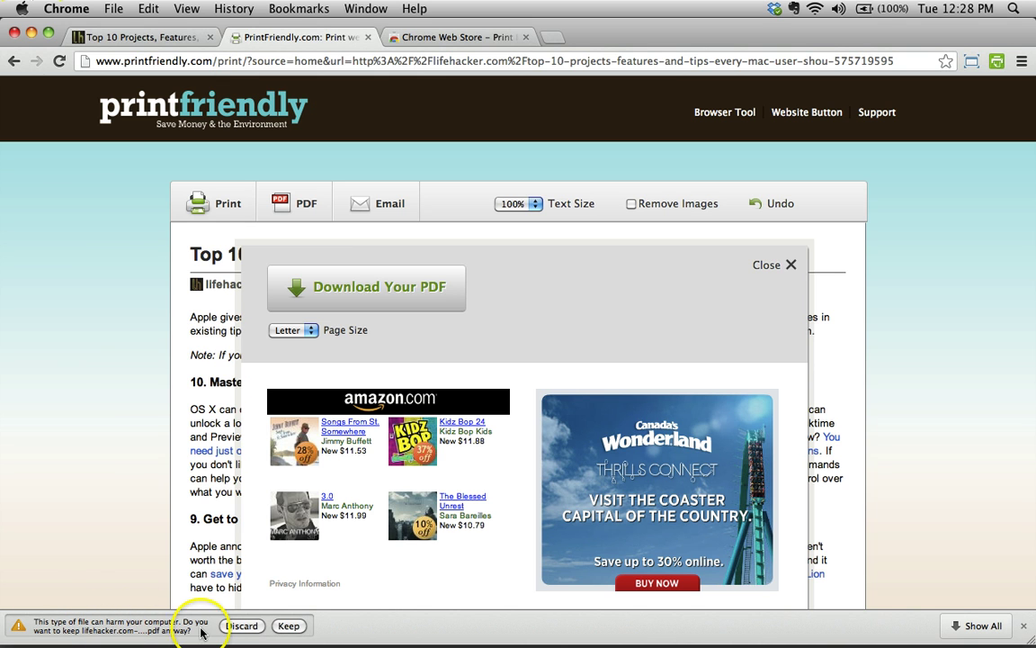
pyautogui.click(288, 626)
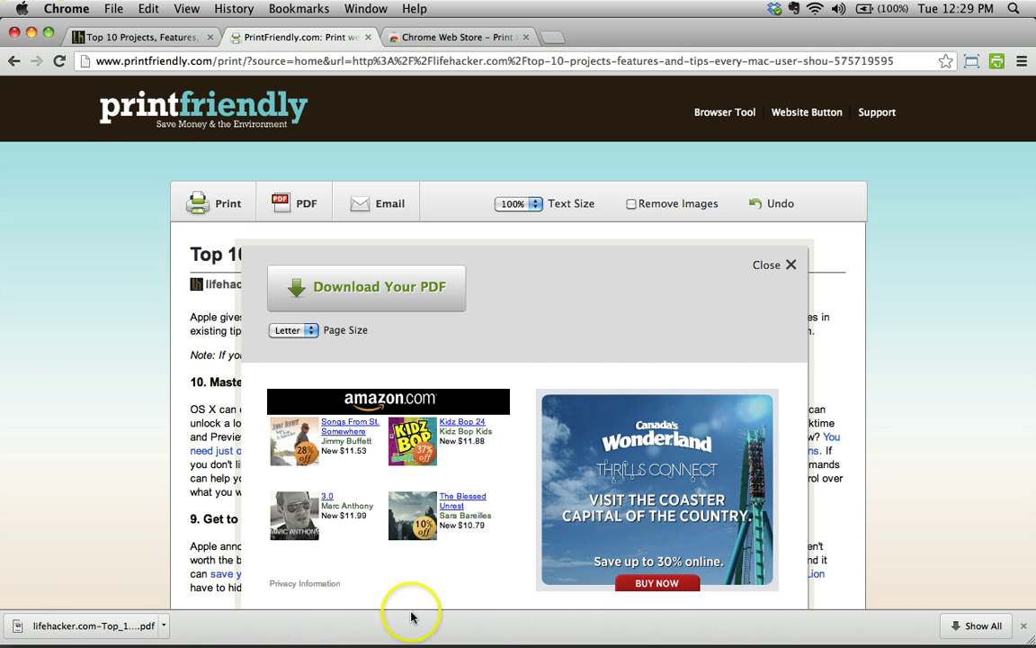
pyautogui.moveTo(931, 638)
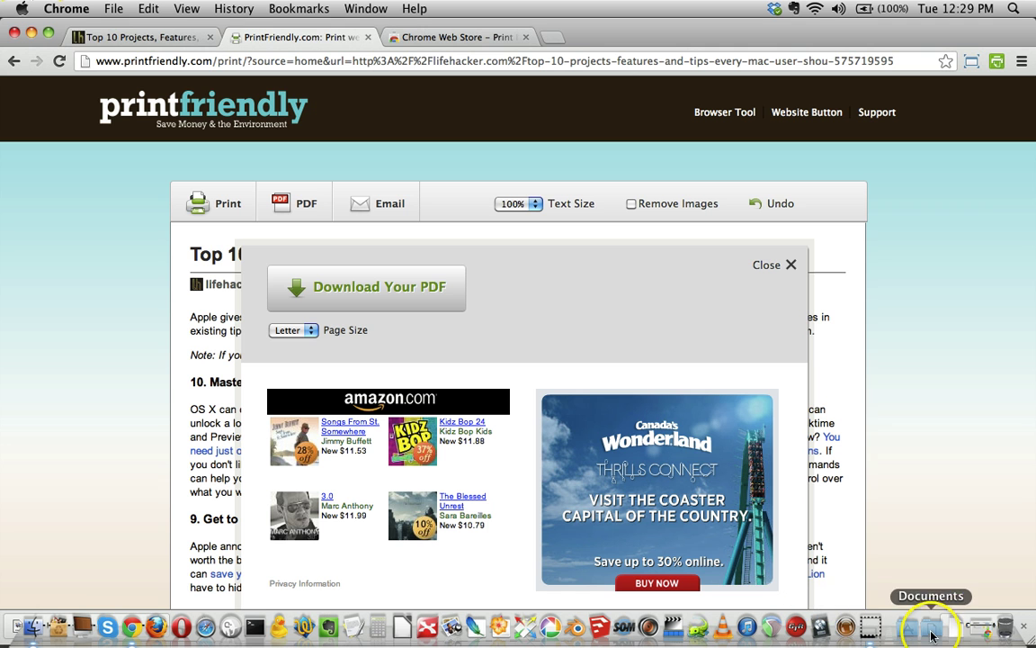
# Step: Show the downloaded lifehacker PDF in its Downloads folder from the Dock
pyautogui.click(951, 638)
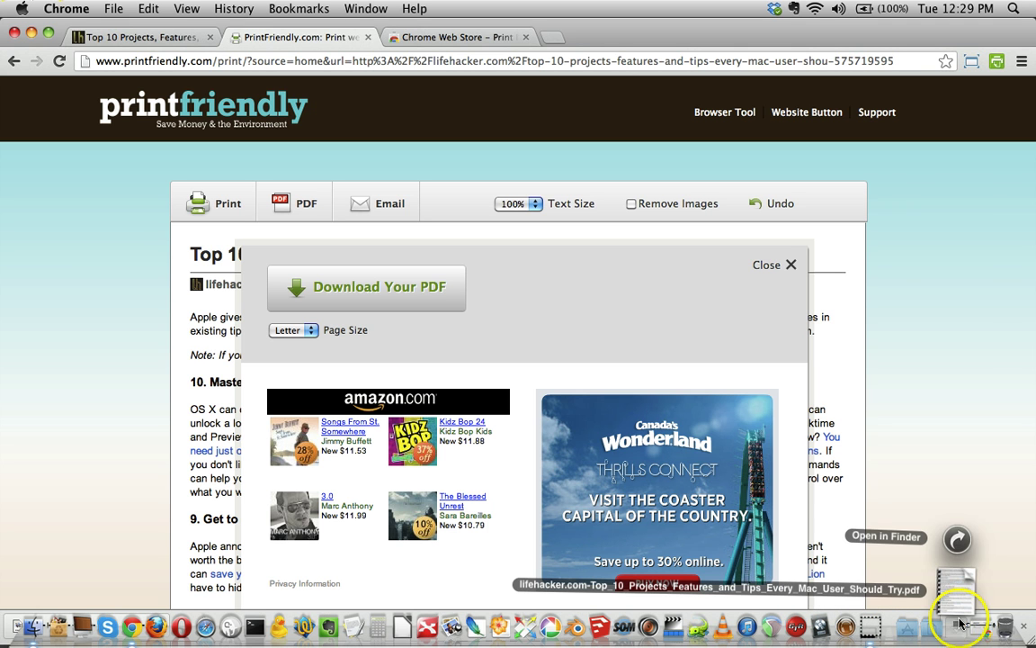
pyautogui.click(958, 541)
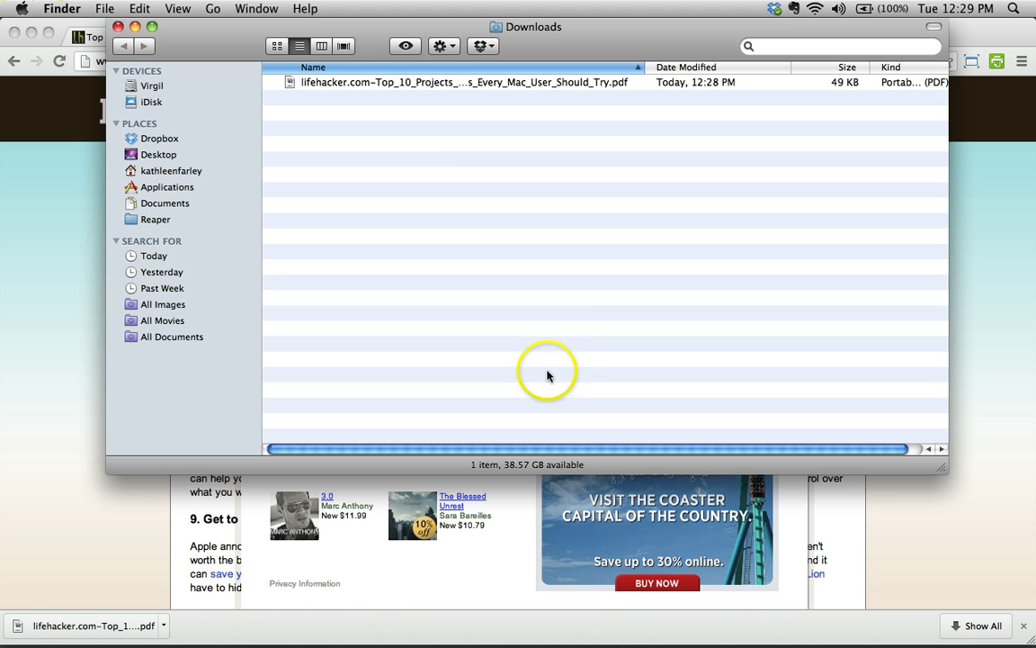
pyautogui.click(445, 82)
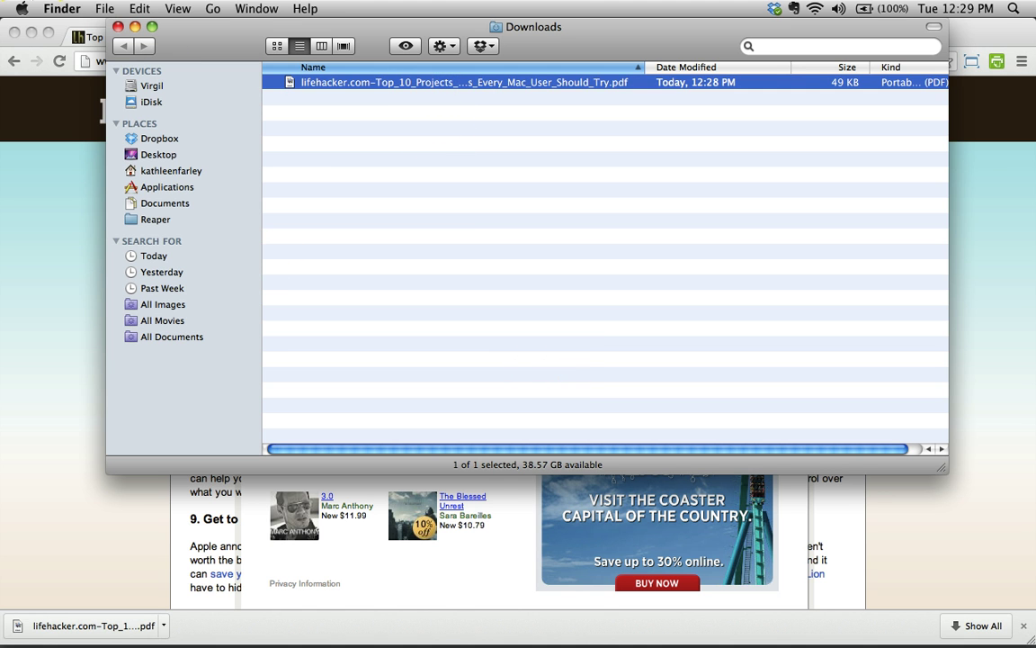
# Step: Drag the lifehacker PDF onto the desktop beside the right-hand icons and close Downloads
pyautogui.click(27, 33)
pyautogui.moveTo(216, 35); pyautogui.dragTo(123, 185)
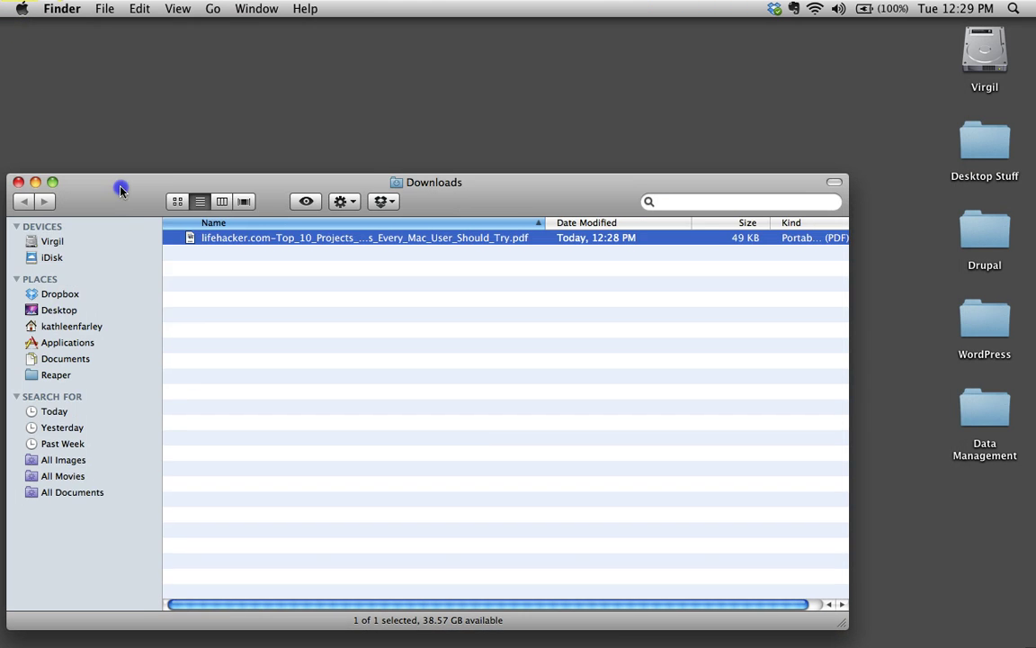
pyautogui.moveTo(276, 234); pyautogui.dragTo(362, 106)
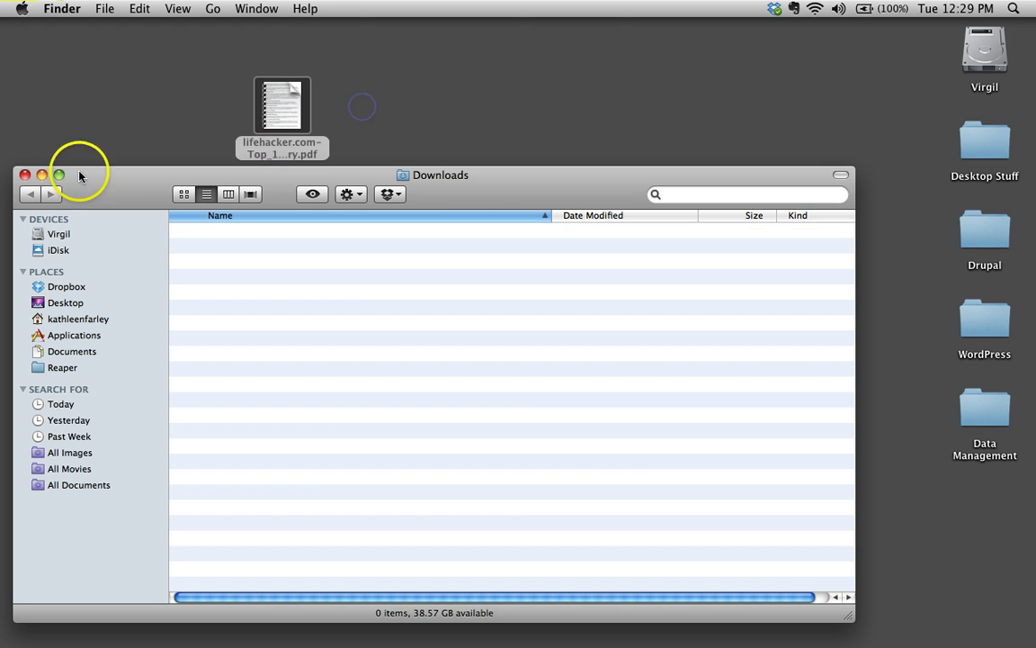
pyautogui.click(25, 177)
pyautogui.moveTo(286, 103); pyautogui.dragTo(838, 83)
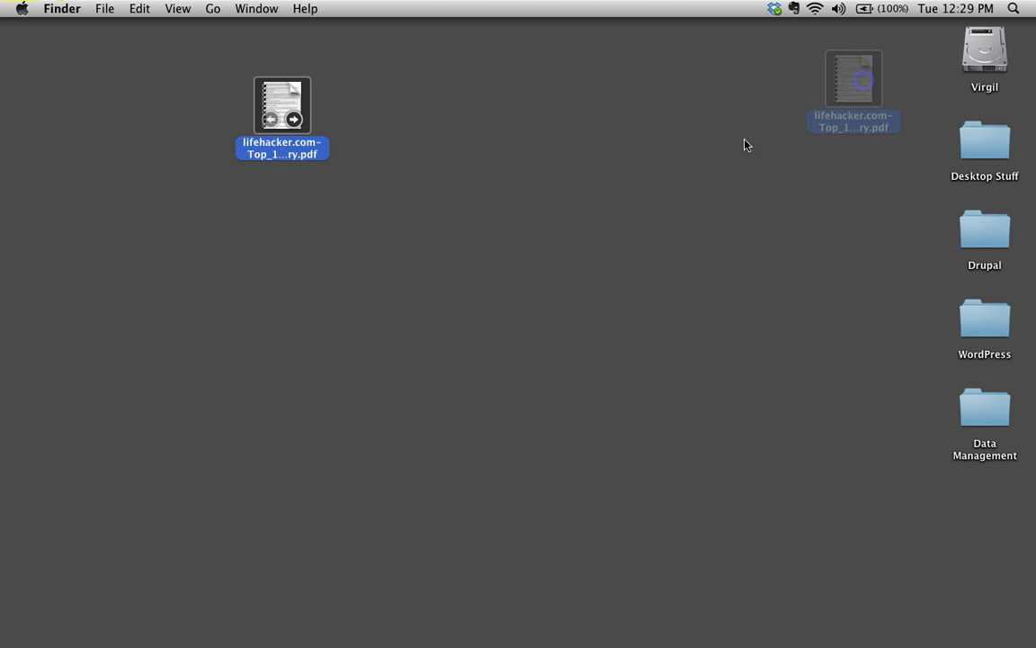
pyautogui.doubleClick(855, 67)
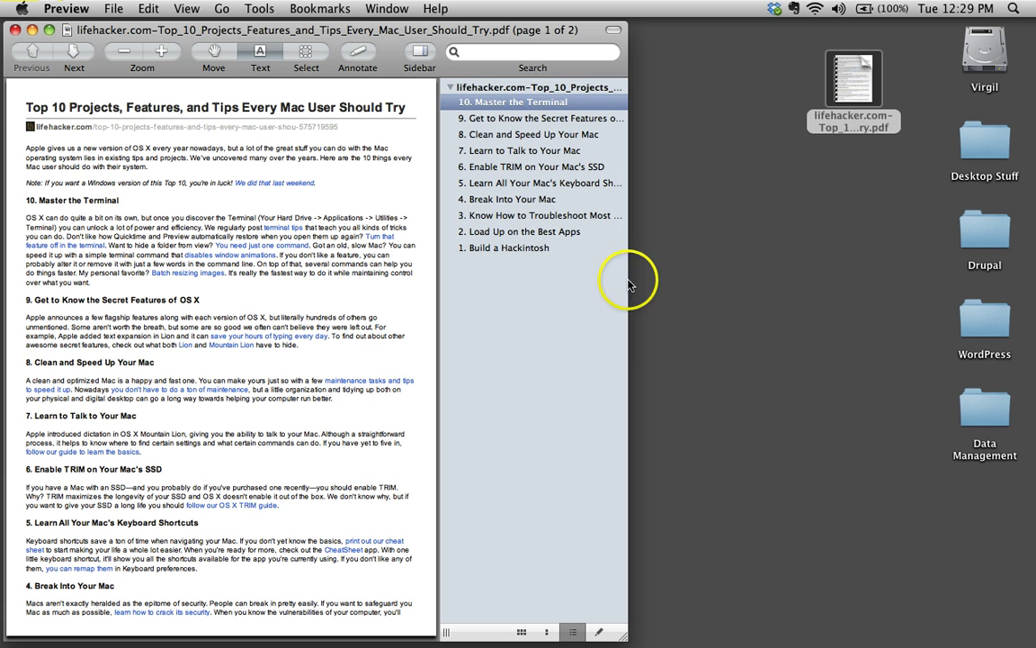
pyautogui.click(75, 57)
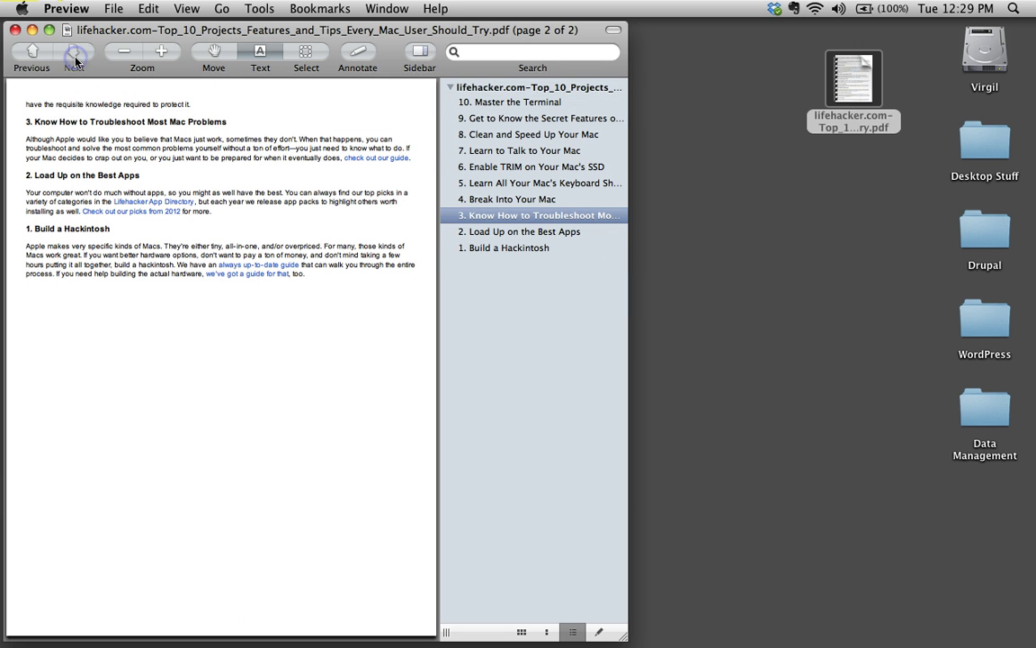
pyautogui.click(31, 55)
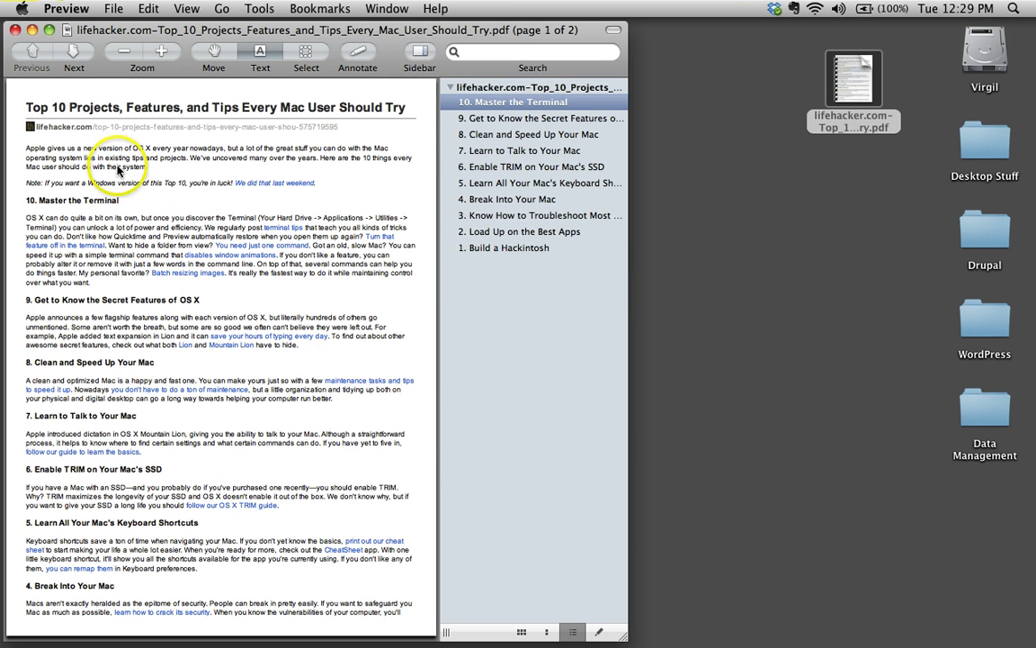
pyautogui.scroll(-3, 261, 324)
pyautogui.scroll(3, 207, 241)
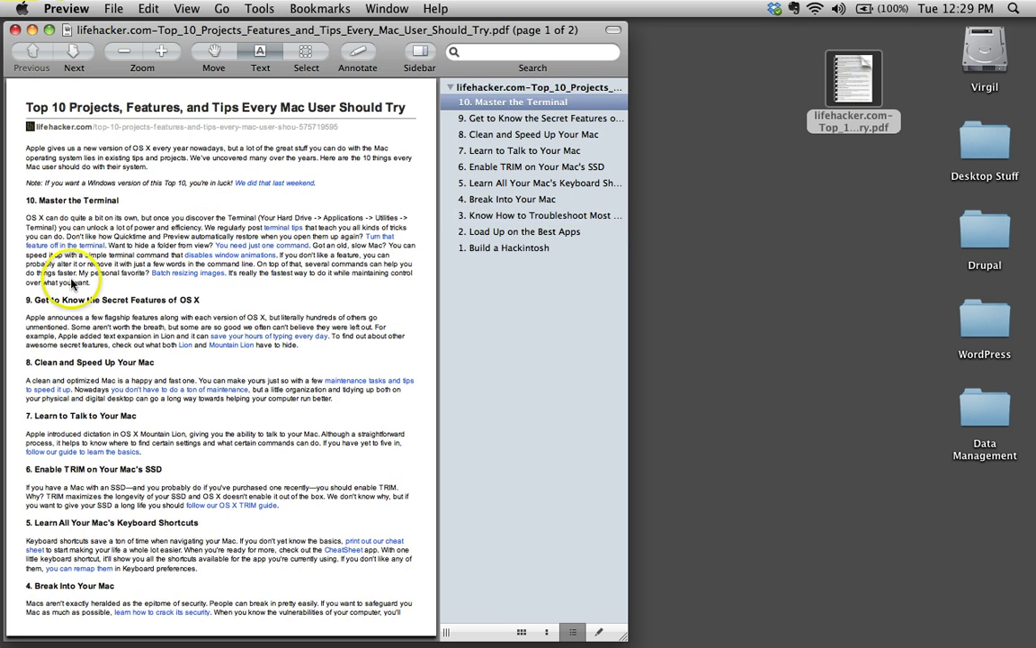
pyautogui.click(75, 52)
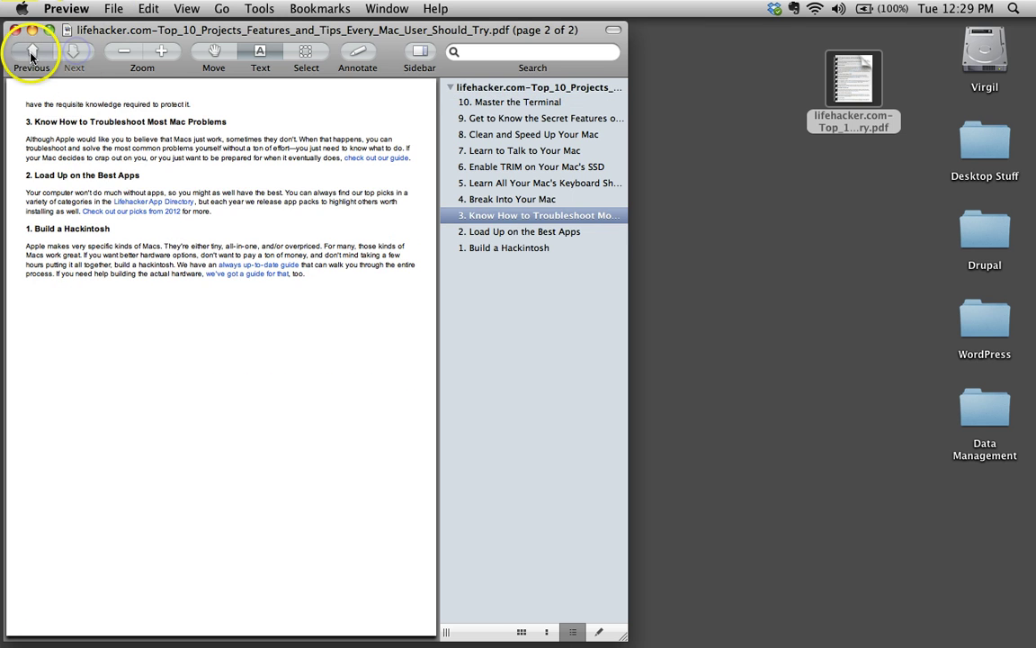
pyautogui.click(32, 52)
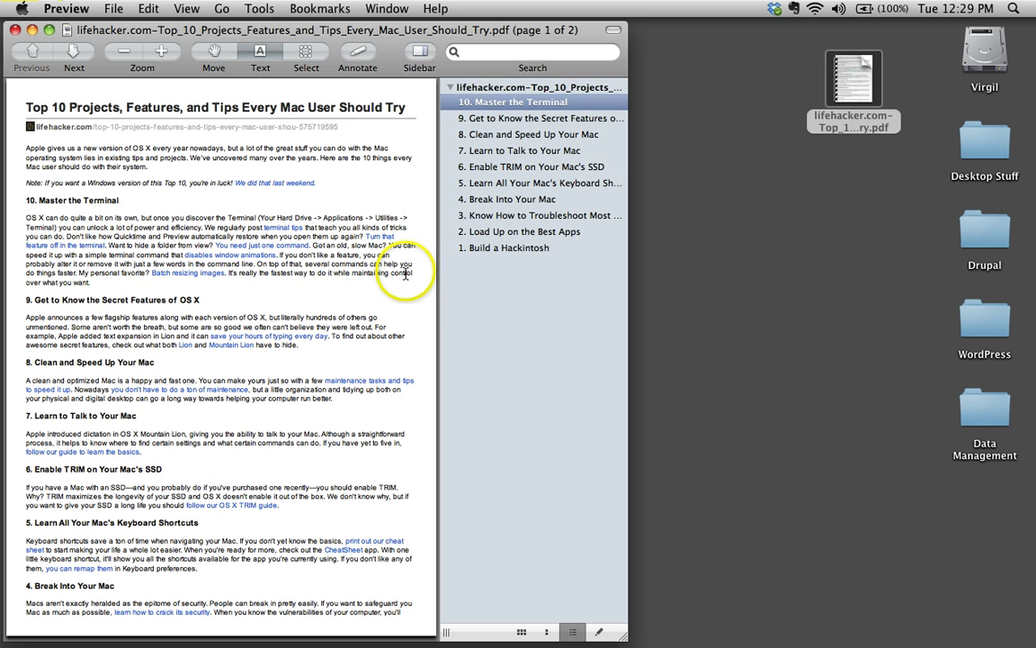
pyautogui.moveTo(119, 32); pyautogui.dragTo(122, 13)
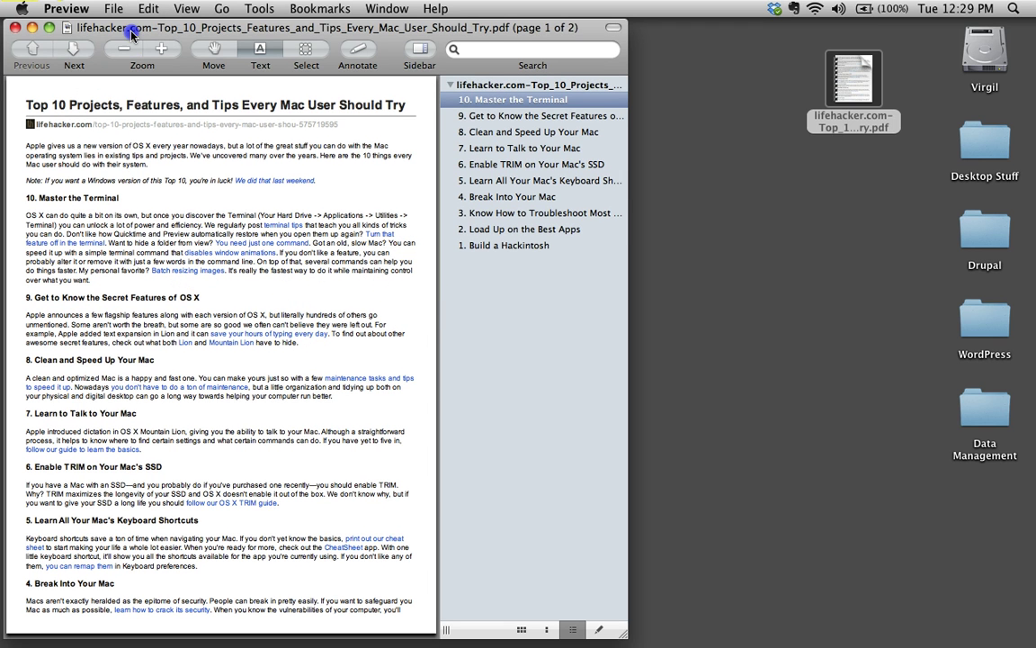
pyautogui.click(72, 50)
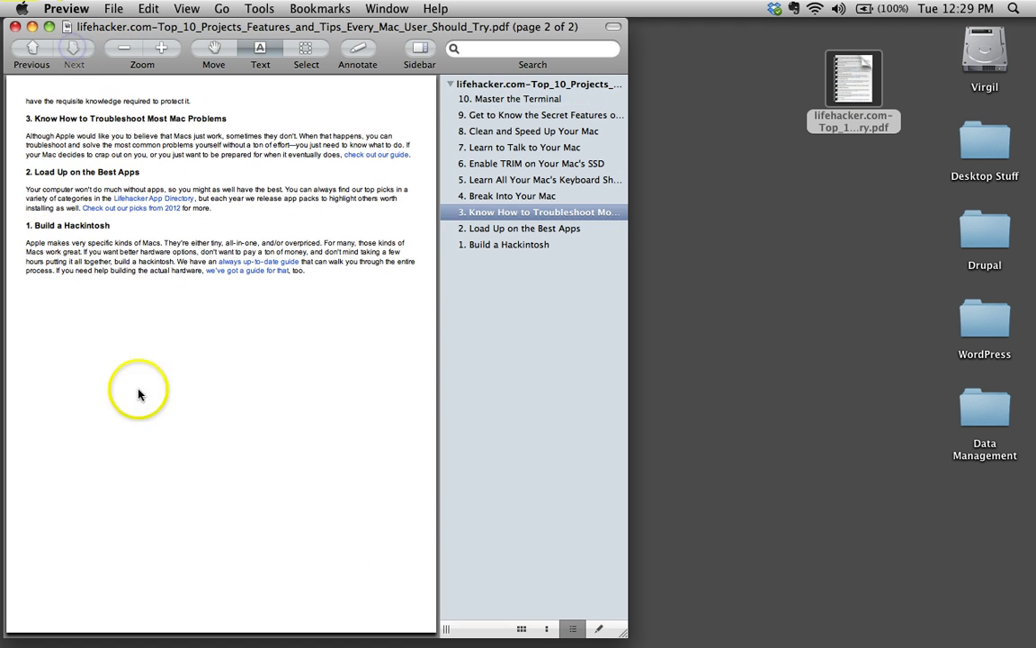
pyautogui.click(33, 49)
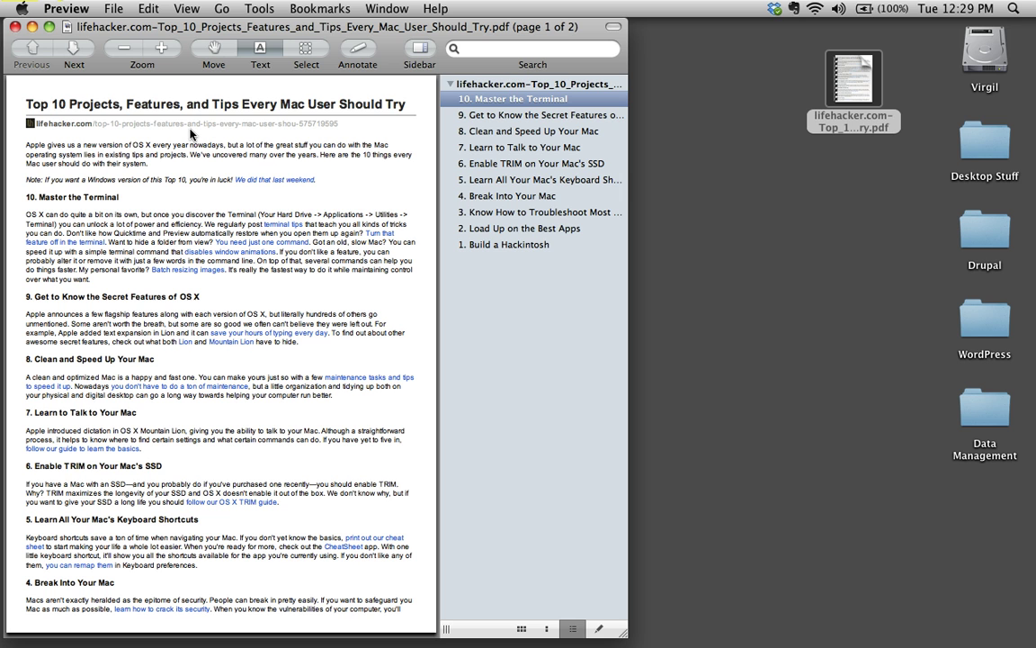
# Step: Quit Preview and bring Chrome back to PrintFriendly's PDF download page
pyautogui.click(72, 12)
pyautogui.click(90, 164)
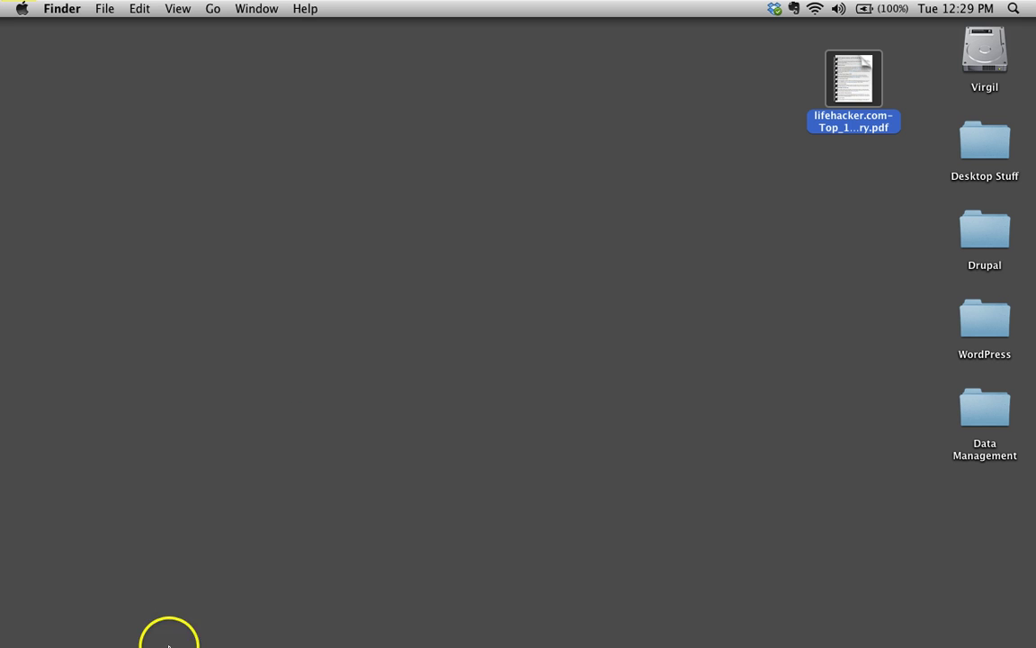
pyautogui.click(127, 627)
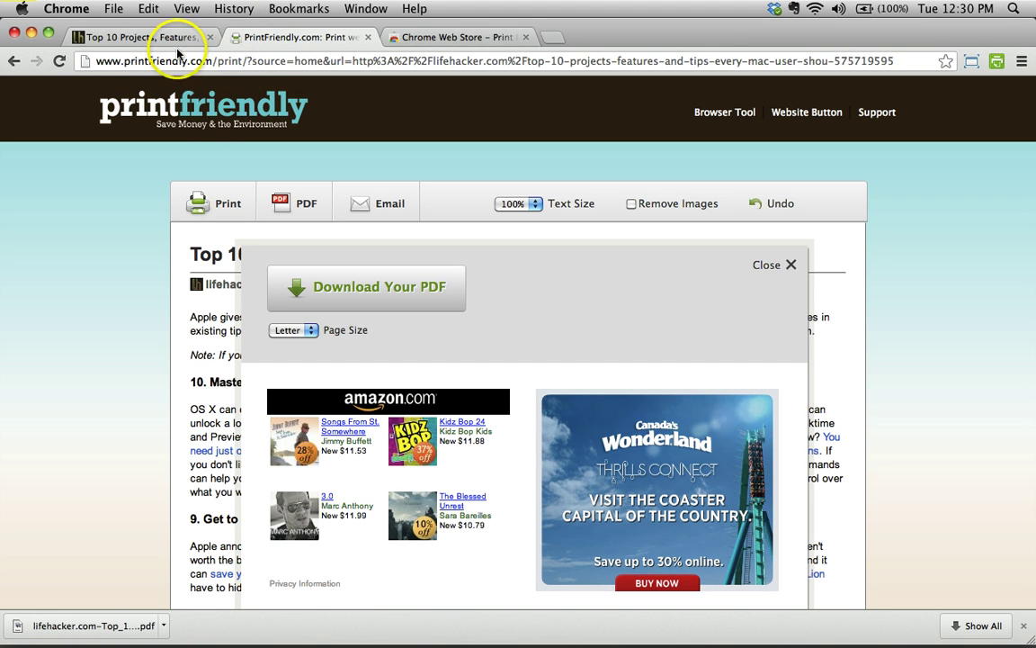
# Step: Switch to the Chrome Web Store listing for the Print Friendly & PDF extension
pyautogui.click(409, 38)
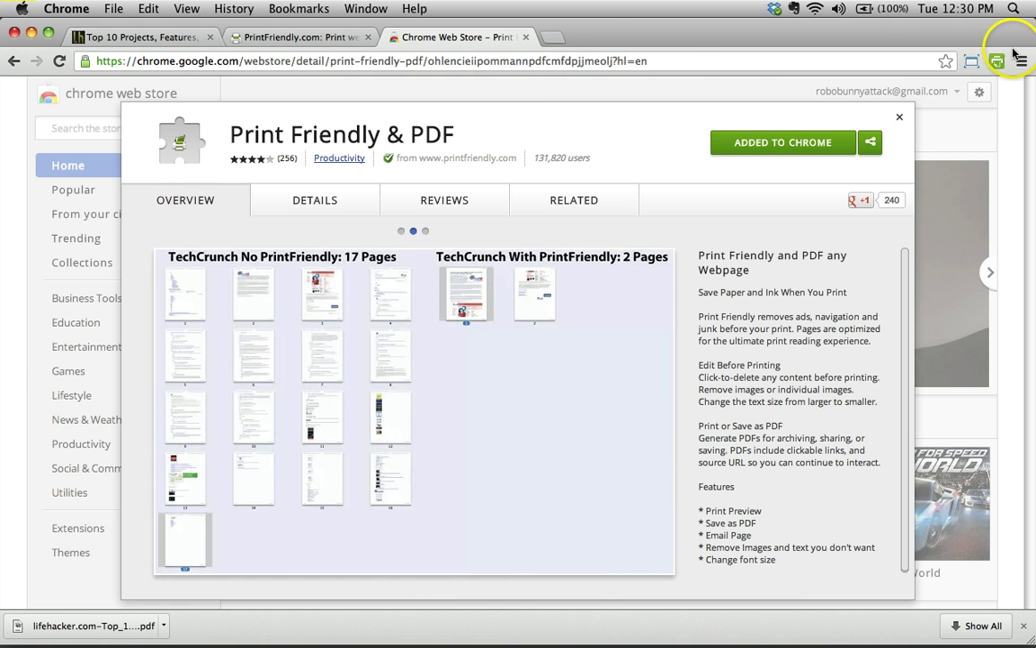
# Step: On the Lifehacker tab, dismiss the download bar, open and close the extension's print view
pyautogui.click(149, 38)
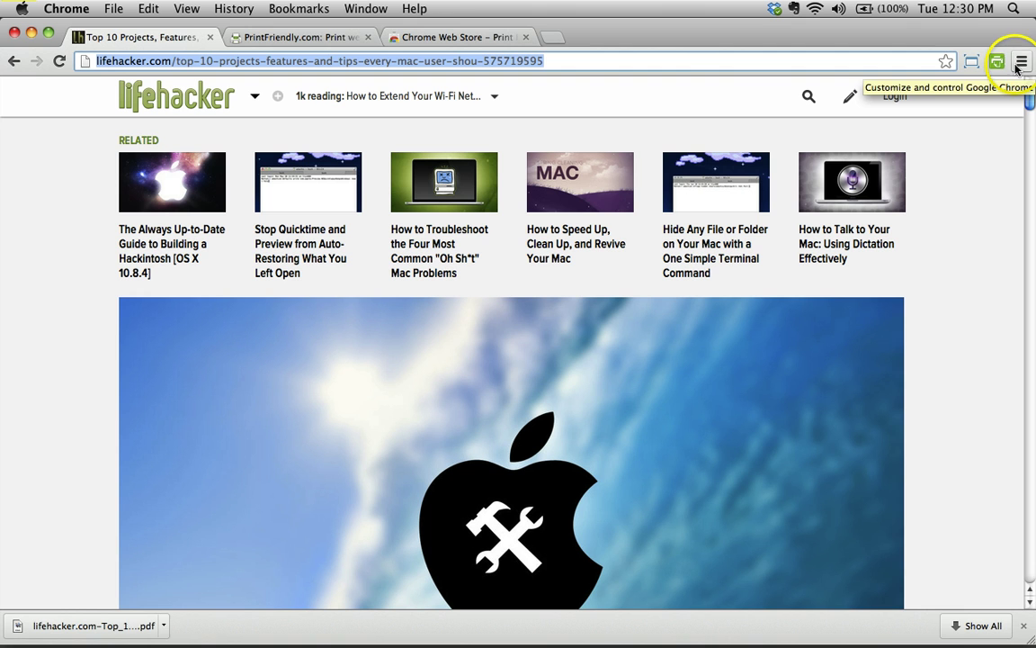
pyautogui.click(1023, 624)
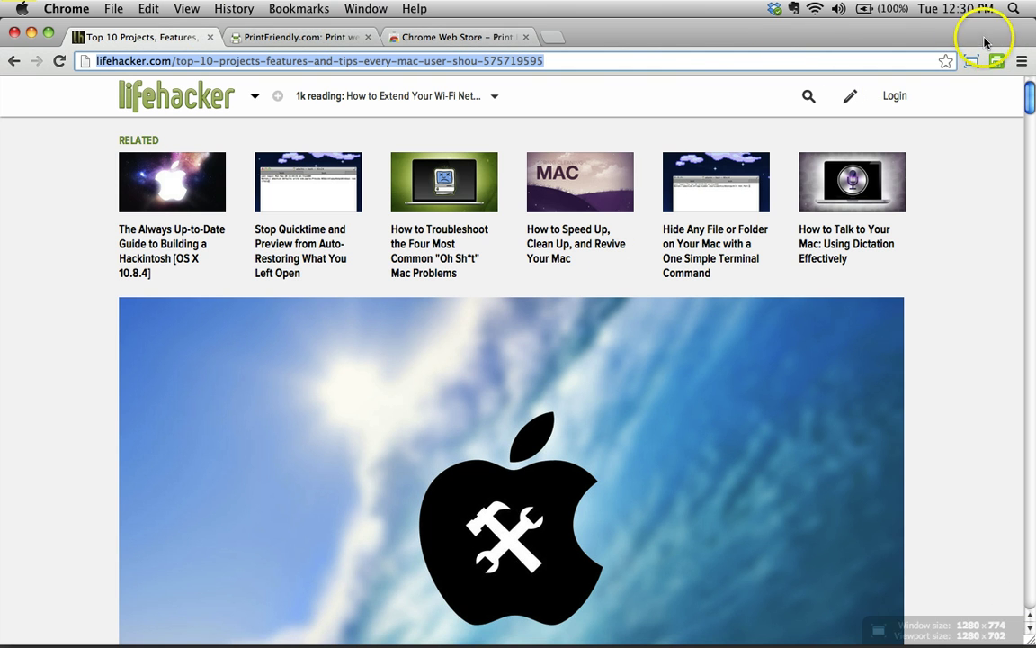
pyautogui.click(997, 63)
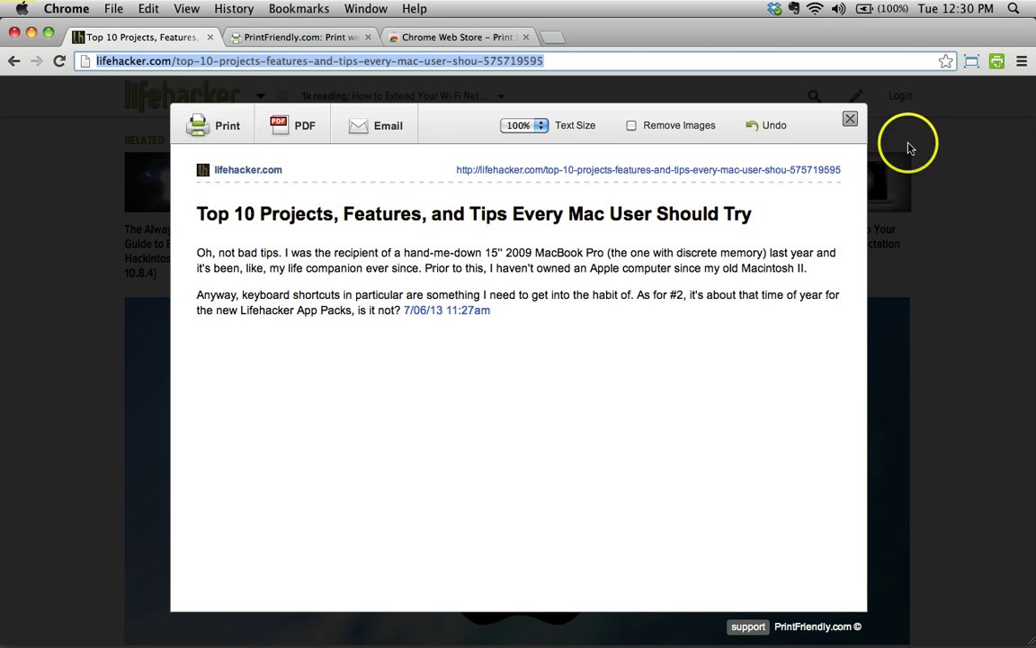
pyautogui.click(850, 118)
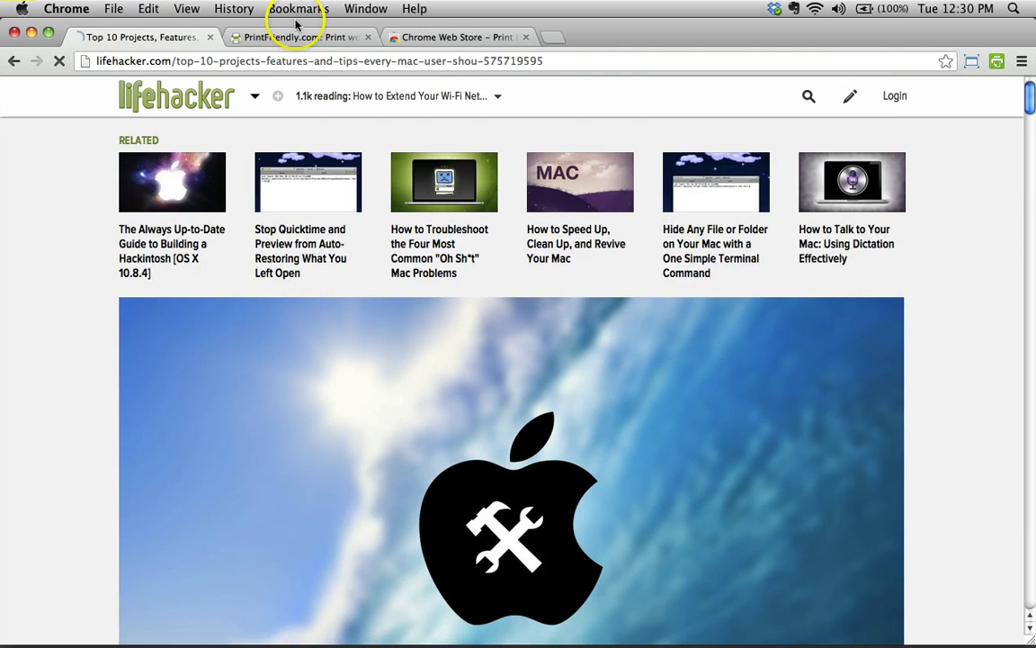
pyautogui.click(294, 37)
# Step: Close the Download PDF prompt and send the PrintFriendly tab back to the printfriendly.com home page
pyautogui.click(489, 37)
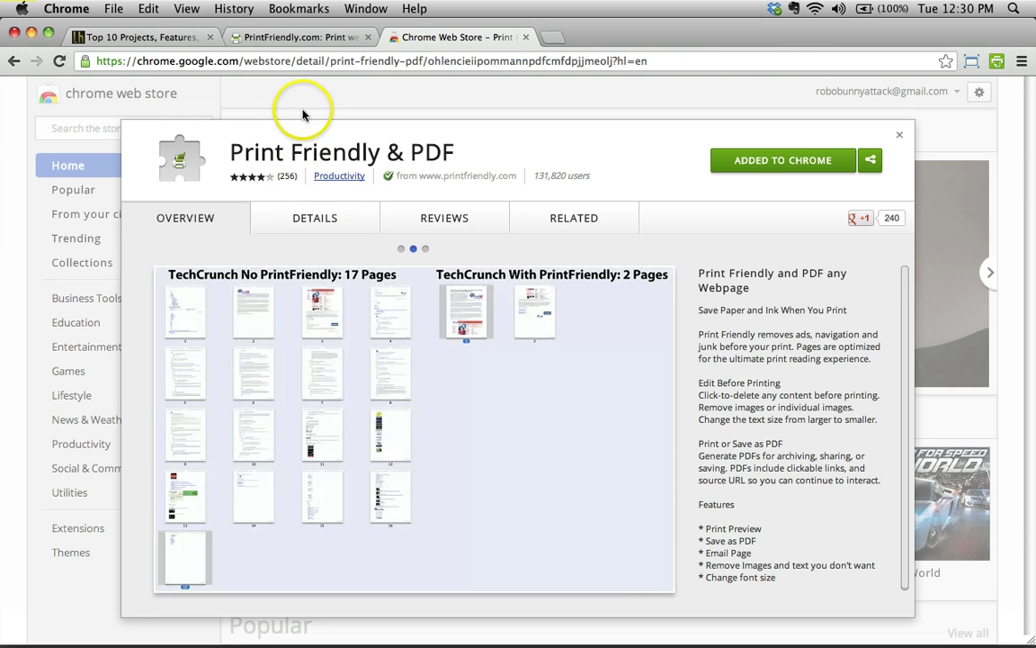
pyautogui.click(277, 37)
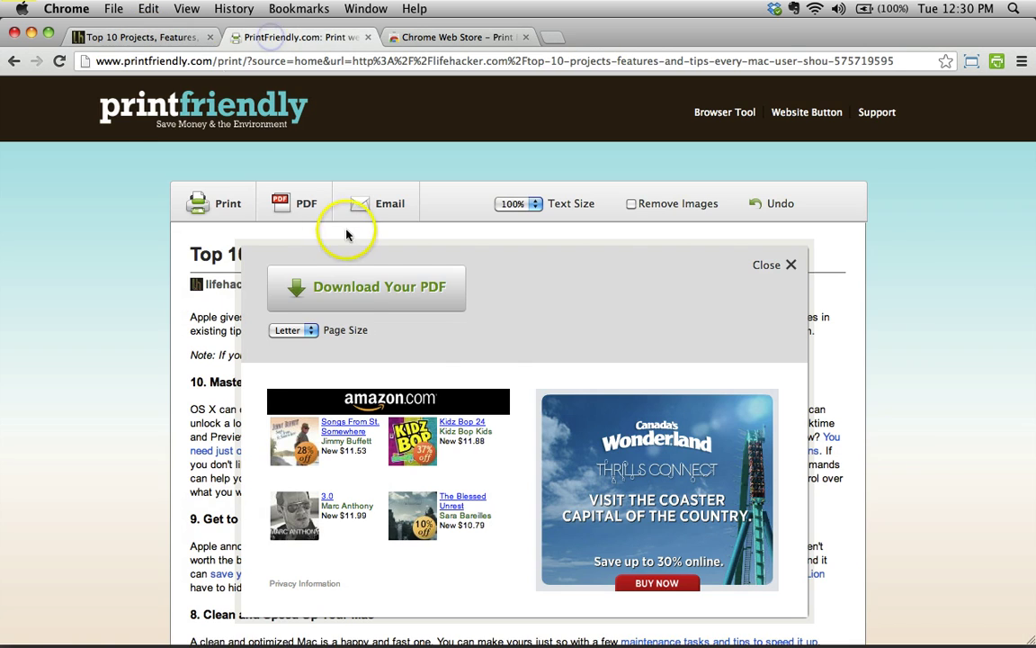
pyautogui.click(791, 265)
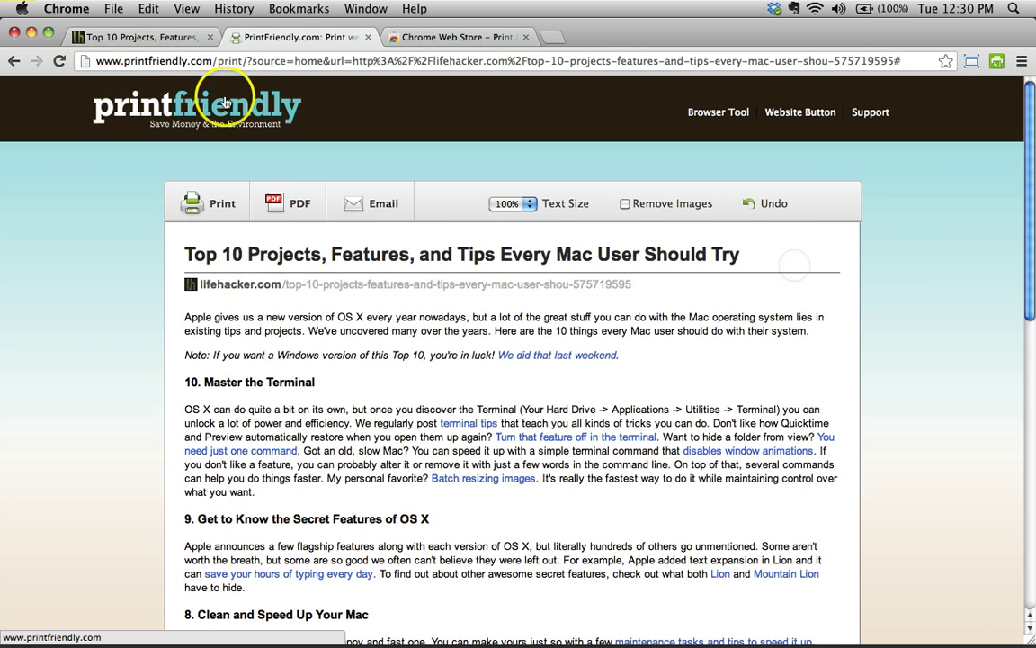
pyautogui.click(222, 107)
pyautogui.click(215, 245)
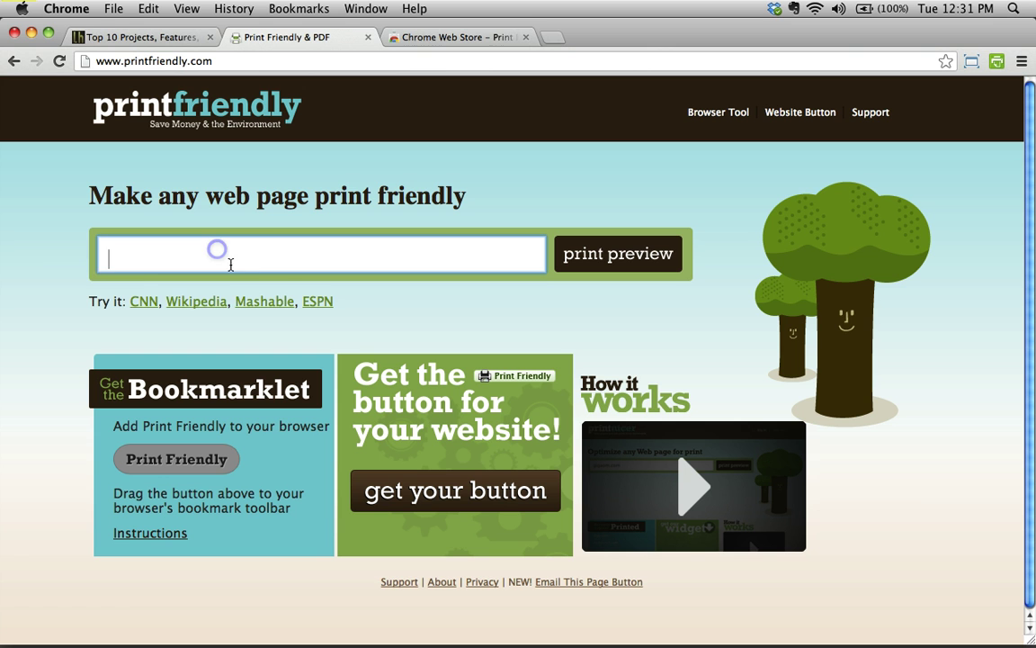
# Step: Flip between the printfriendly.com home page and the Print Friendly & PDF store listing, ending on the listing
pyautogui.click(447, 38)
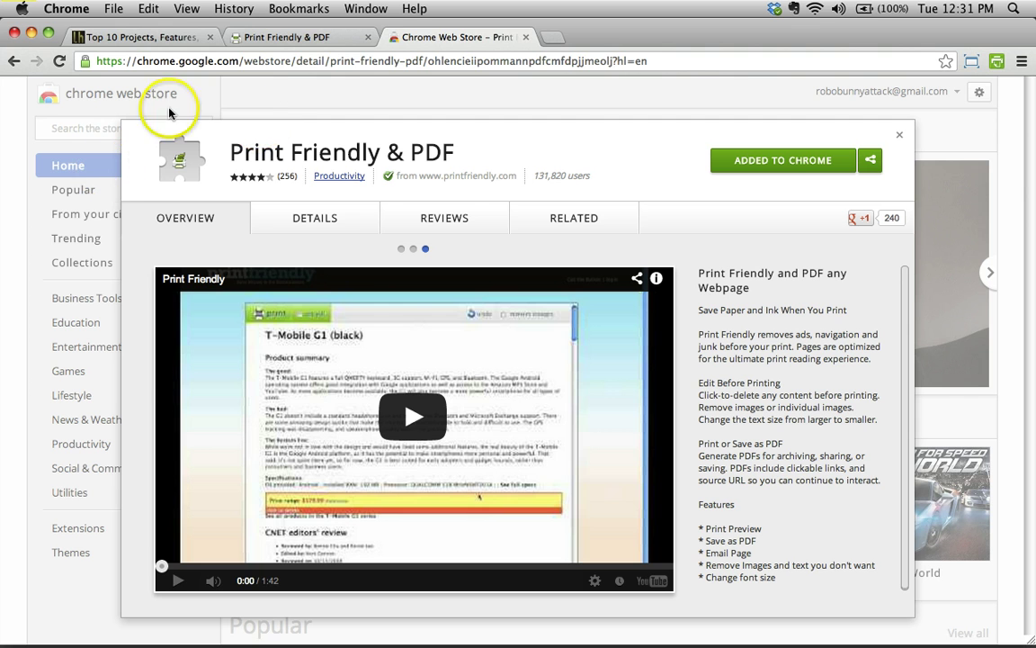
pyautogui.click(316, 37)
pyautogui.click(447, 40)
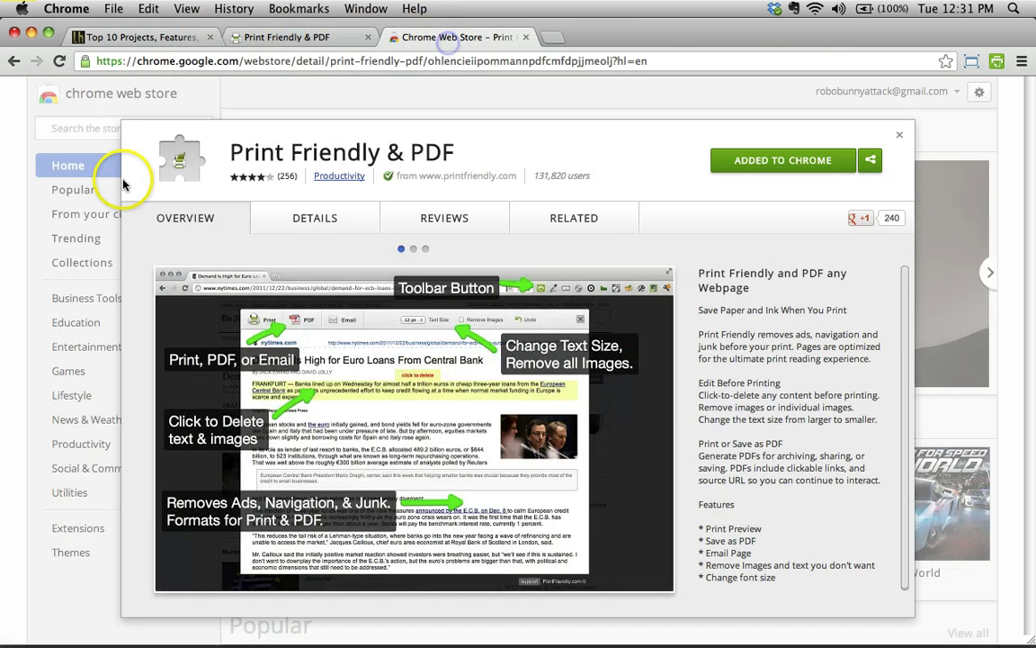